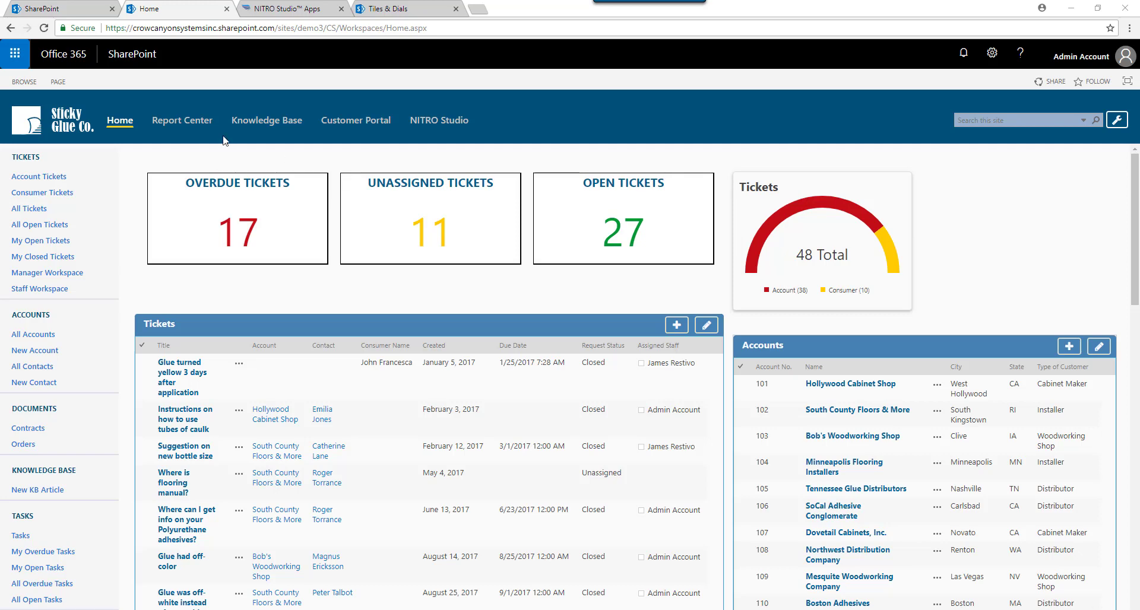
{"action": "left_click", "coordinate": [59, 81]}
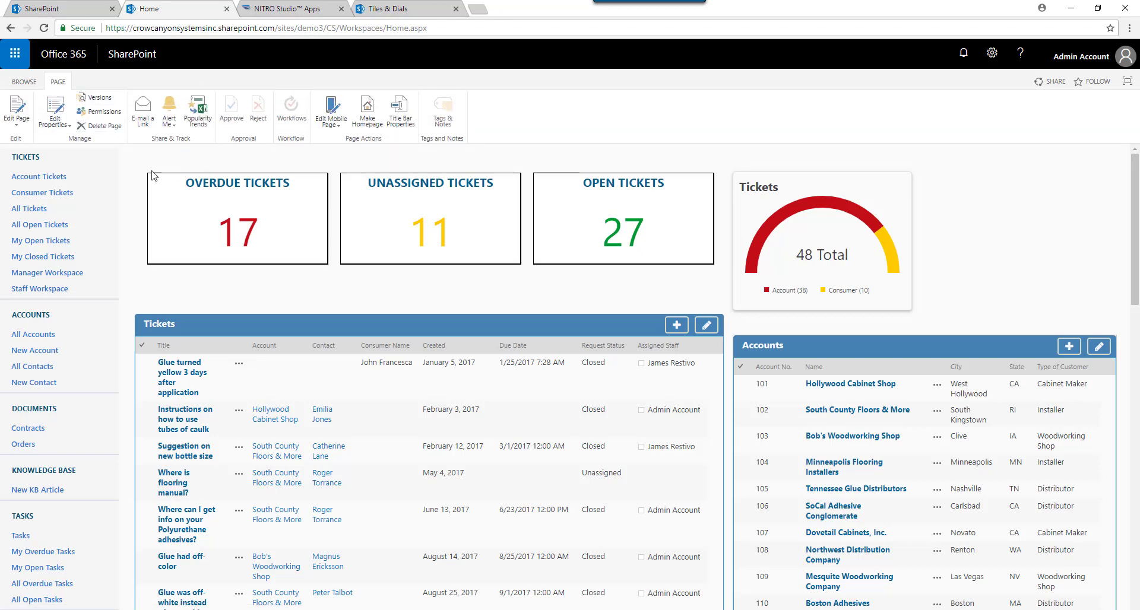
{"action": "left_click", "coordinate": [25, 82]}
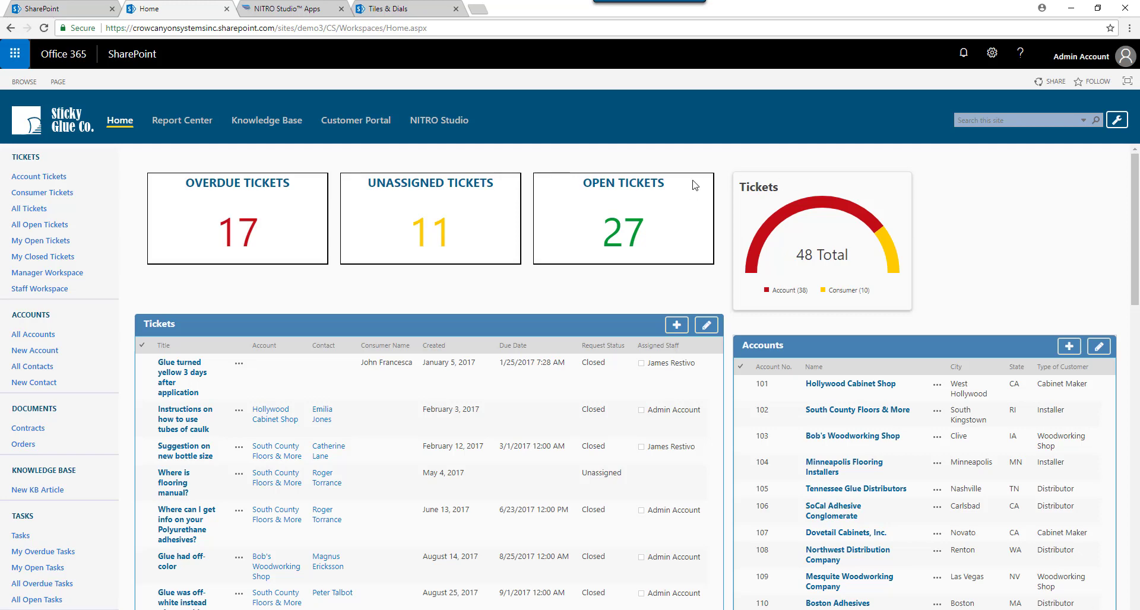
- Go to the Tiles & Dials app from NITRO Studio and review the options for adding tiles or dials to site pages
{"action": "left_click", "coordinate": [304, 14]}
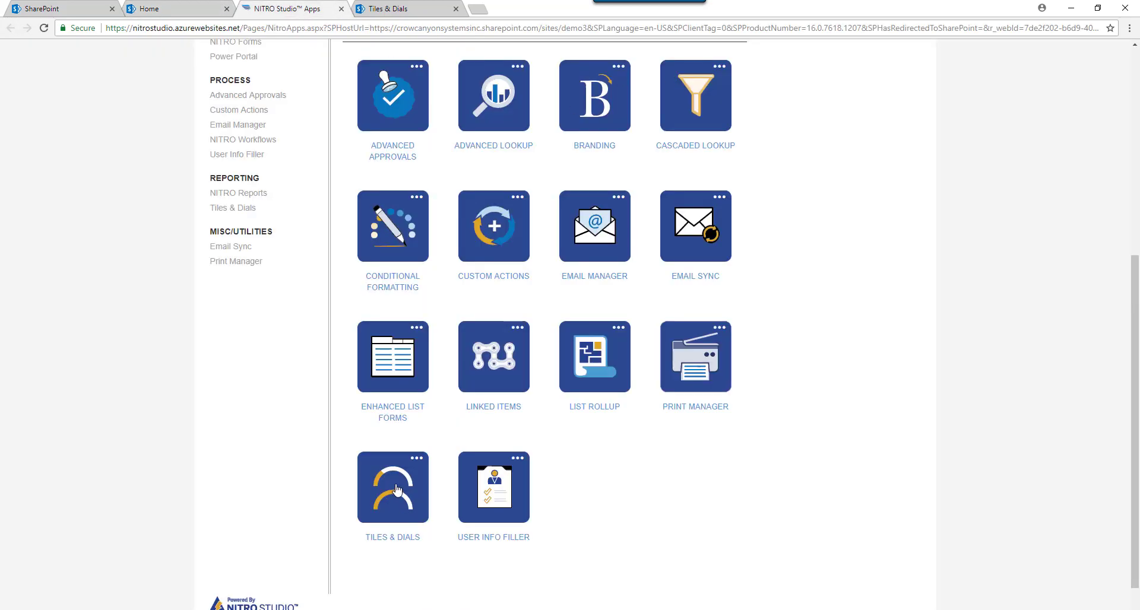
{"action": "left_click", "coordinate": [399, 10]}
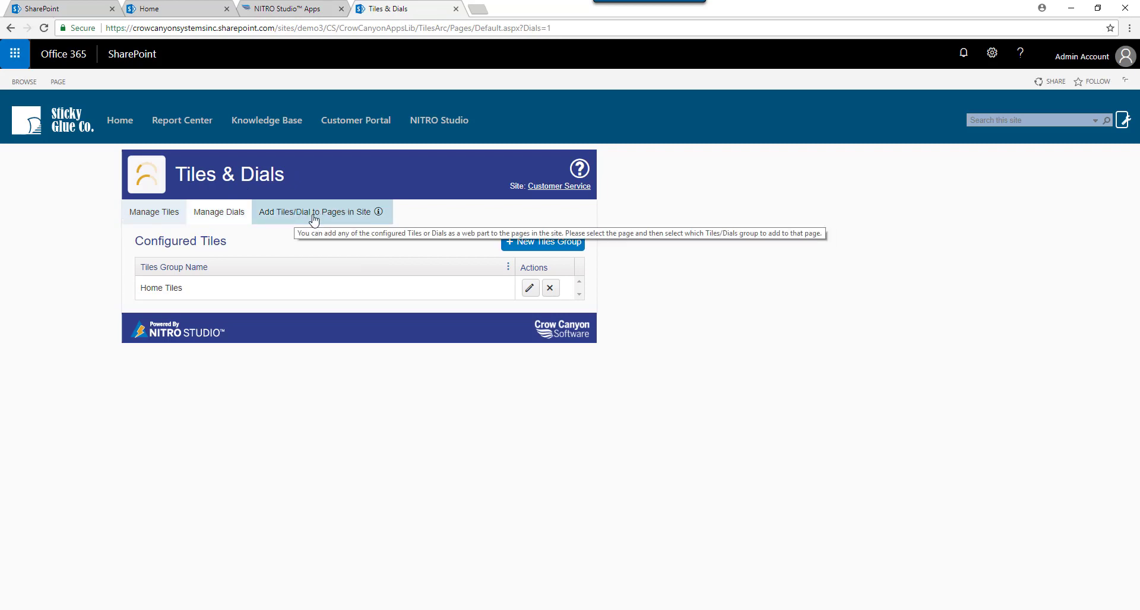
{"action": "left_click", "coordinate": [330, 218]}
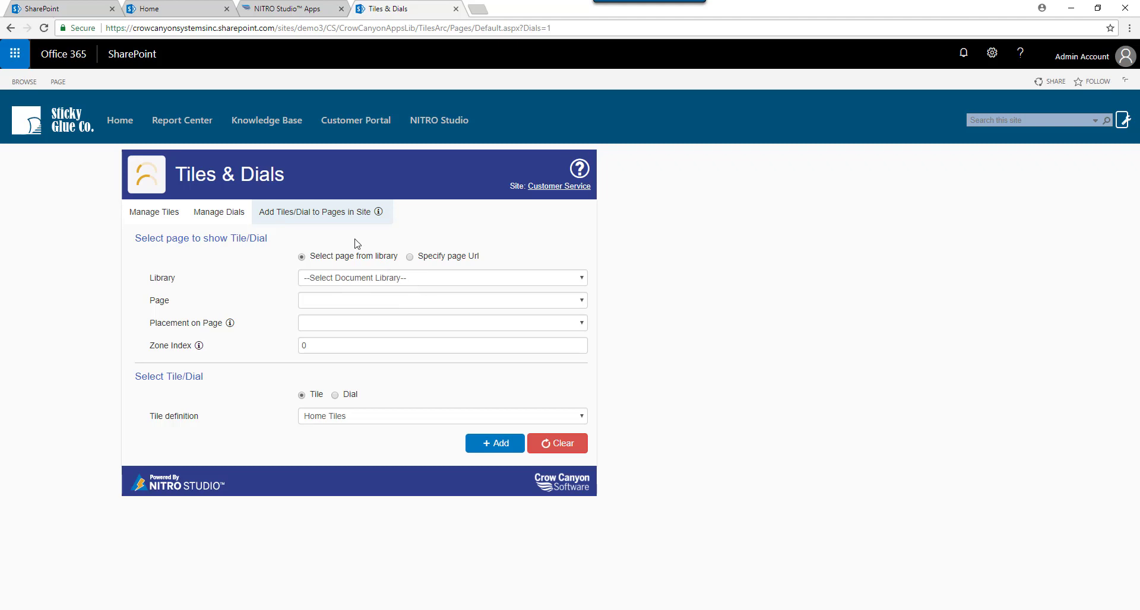
{"action": "mouse_move", "coordinate": [329, 225]}
{"action": "mouse_move", "coordinate": [200, 336]}
- Open the Home Tiles group for editing, compare its tiles with the Home page, and preview them
{"action": "left_click", "coordinate": [157, 215]}
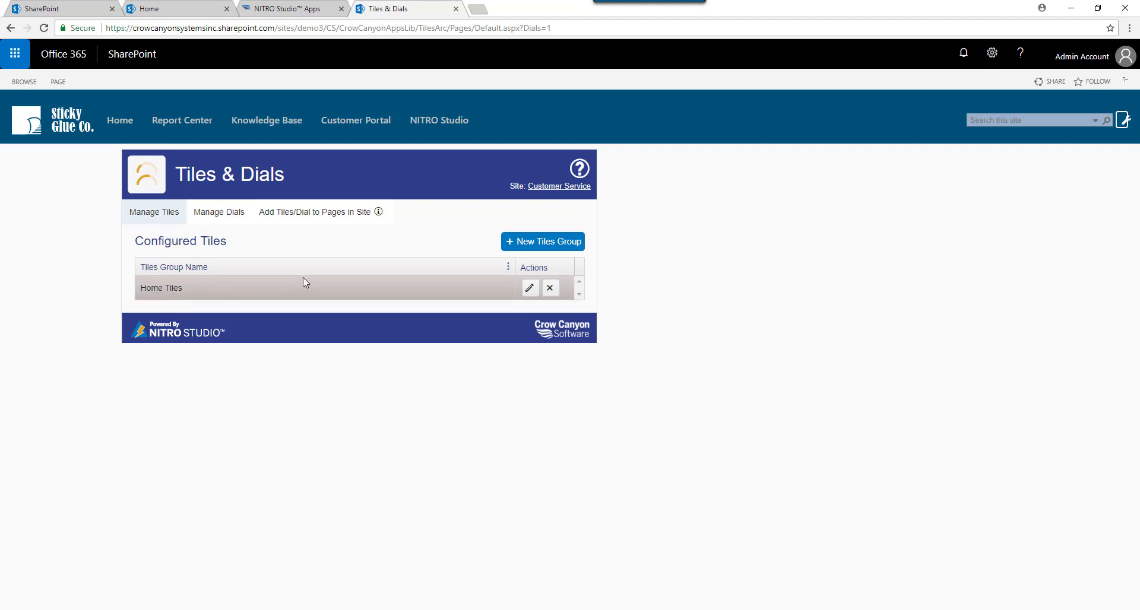
{"action": "left_click", "coordinate": [530, 287]}
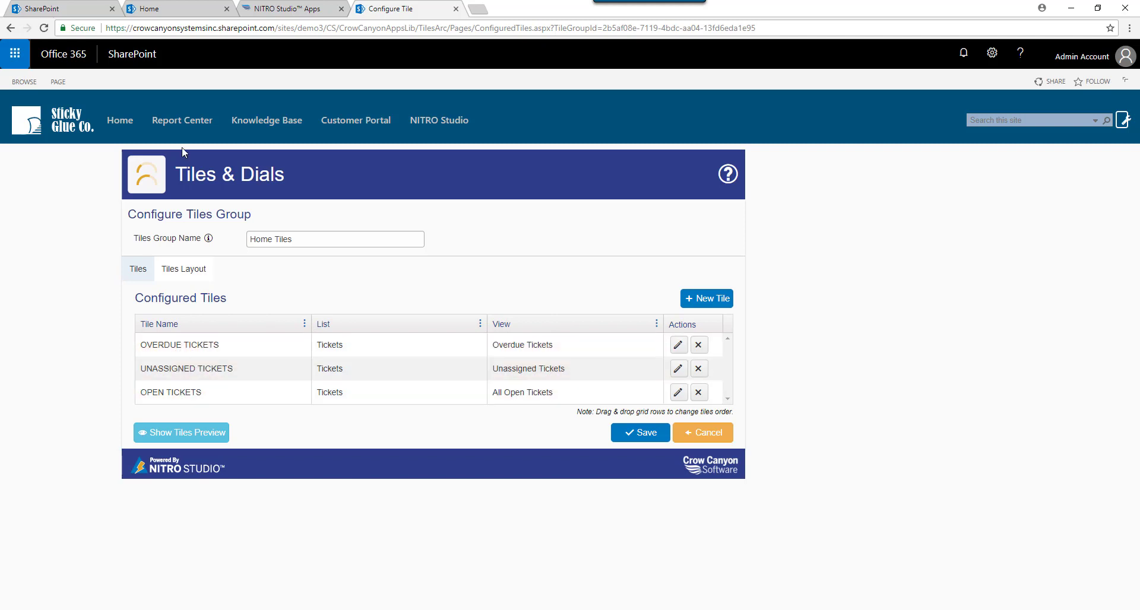
{"action": "left_click", "coordinate": [182, 10]}
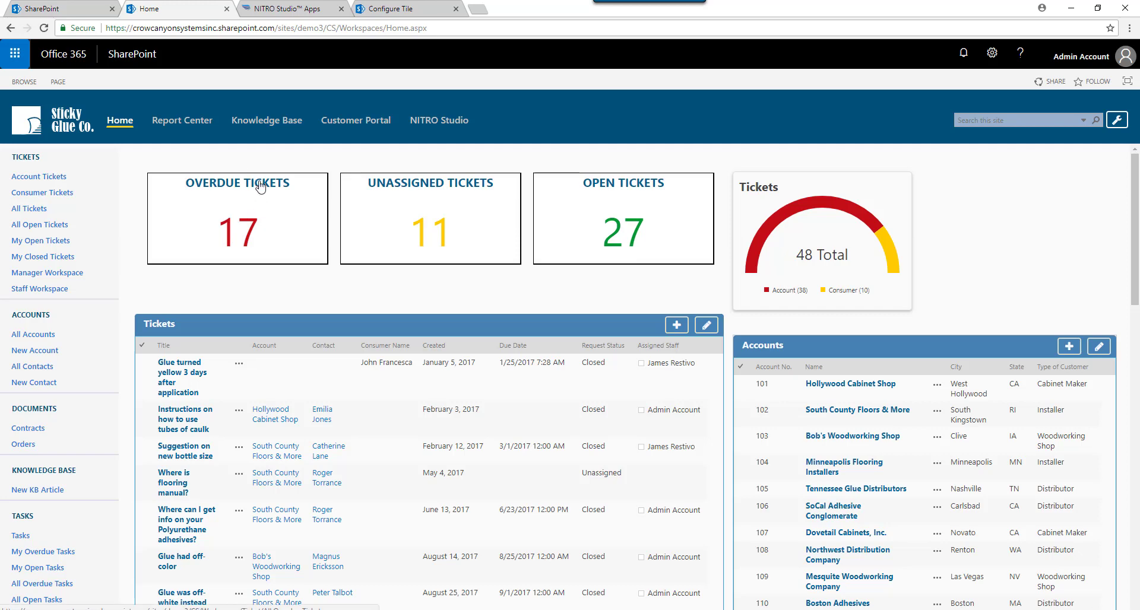
{"action": "left_click", "coordinate": [361, 10]}
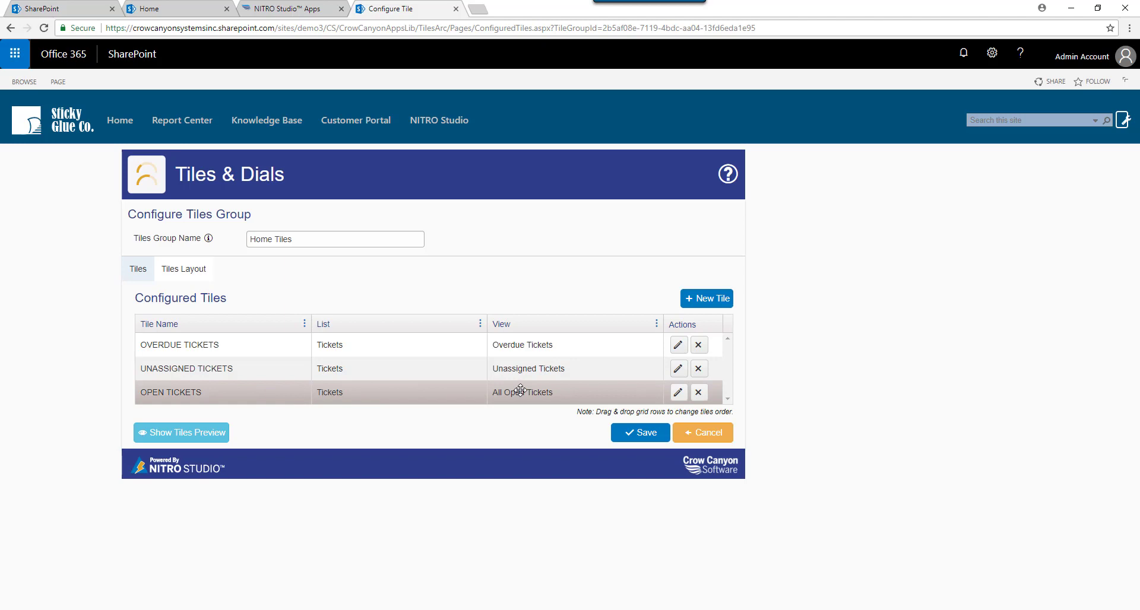
{"action": "left_click", "coordinate": [183, 434]}
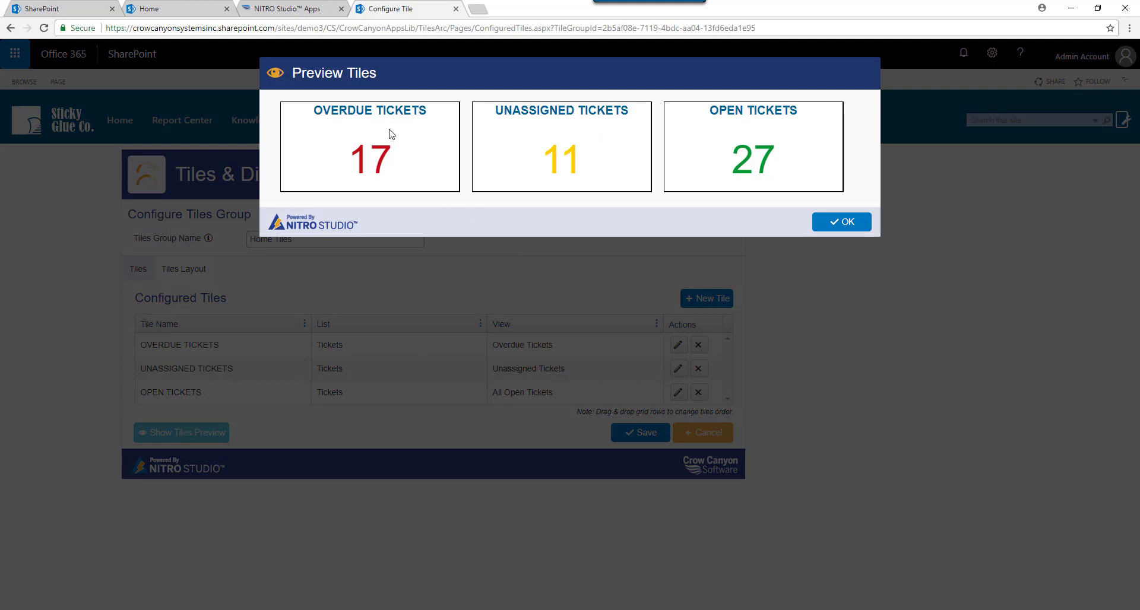
{"action": "left_click", "coordinate": [857, 222]}
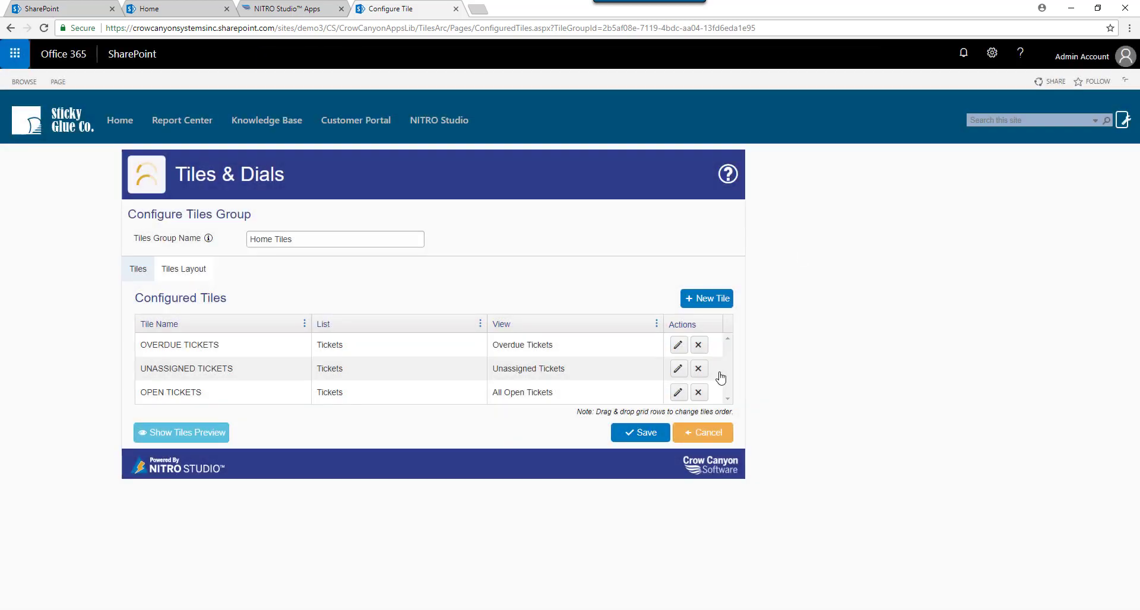
- Inspect the OVERDUE TICKETS tile's configuration, reading its header navigation URL through to the end, and close it without saving
{"action": "left_click", "coordinate": [678, 347]}
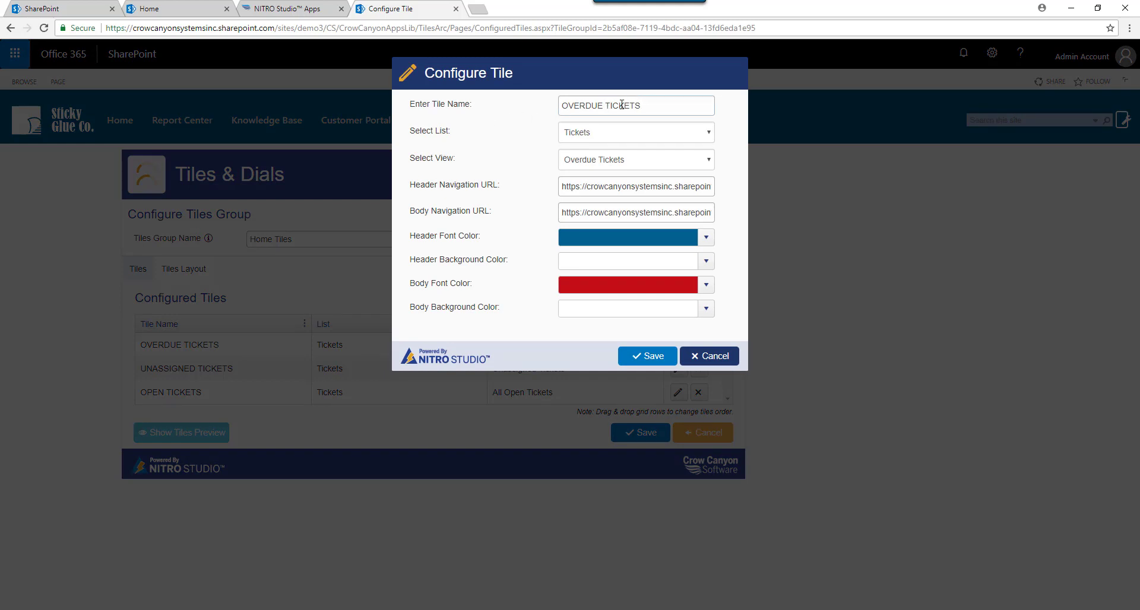
{"action": "left_click", "coordinate": [677, 189]}
{"action": "key", "text": "Right"}
{"action": "key", "text": "Right"}
{"action": "key", "text": "Right"}
{"action": "key", "text": "Right"}
{"action": "key", "text": "Right"}
{"action": "key", "text": "Right"}
{"action": "key", "text": "Right"}
{"action": "key", "text": "Right"}
{"action": "key", "text": "Right"}
{"action": "key", "text": "Right"}
{"action": "key", "text": "Right"}
{"action": "key", "text": "Right"}
{"action": "key", "text": "Right"}
{"action": "key", "text": "Right"}
{"action": "key", "text": "Right"}
{"action": "key", "text": "Right"}
{"action": "key", "text": "Right"}
{"action": "key", "text": "Right"}
{"action": "key", "text": "Right"}
{"action": "key", "text": "Right"}
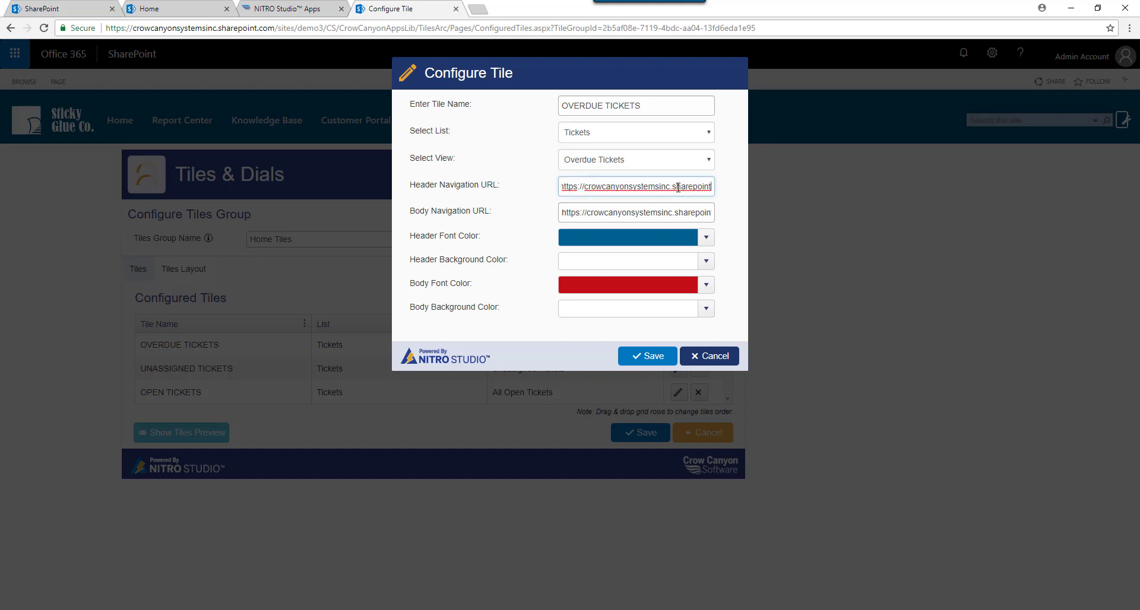
{"action": "key", "text": "Right"}
{"action": "key", "text": "Right"}
{"action": "key", "text": "Right"}
{"action": "key", "text": "Right"}
{"action": "key", "text": "Right"}
{"action": "key", "text": "Right"}
{"action": "key", "text": "Right"}
{"action": "key", "text": "Right"}
{"action": "key", "text": "Right"}
{"action": "key", "text": "Right"}
{"action": "key", "text": "Right"}
{"action": "key", "text": "Right"}
{"action": "key", "text": "Right"}
{"action": "key", "text": "Right"}
{"action": "key", "text": "Right"}
{"action": "key", "text": "Right"}
{"action": "key", "text": "Right"}
{"action": "key", "text": "Right"}
{"action": "key", "text": "Right"}
{"action": "key", "text": "Right"}
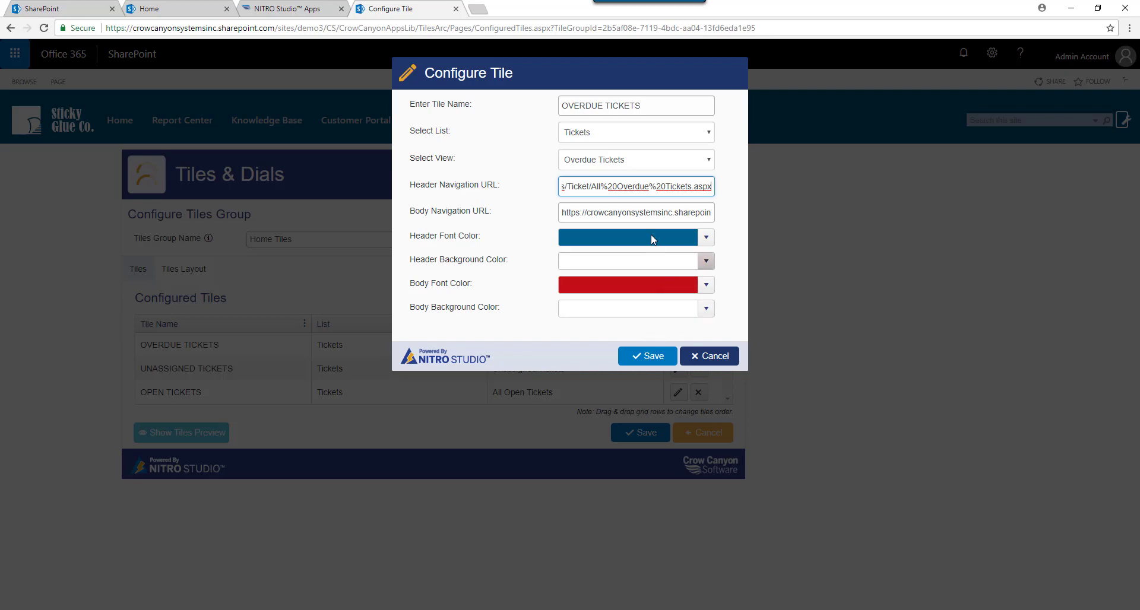
{"action": "left_click", "coordinate": [712, 356]}
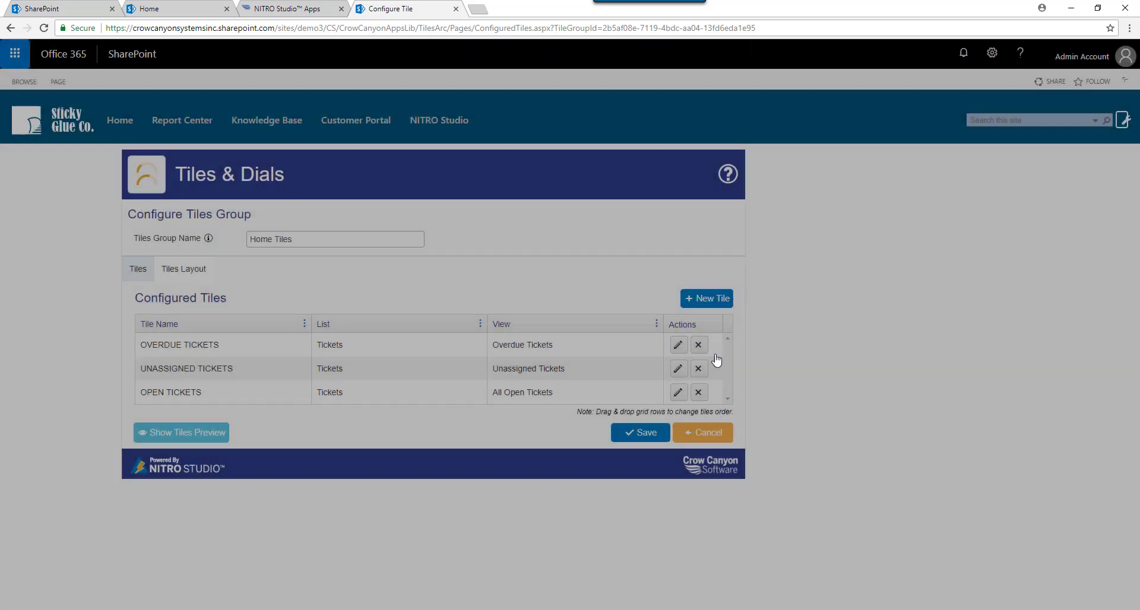
- Preview the tiles, move OPEN TICKETS above UNASSIGNED TICKETS, and restore the original order
{"action": "left_click", "coordinate": [199, 433]}
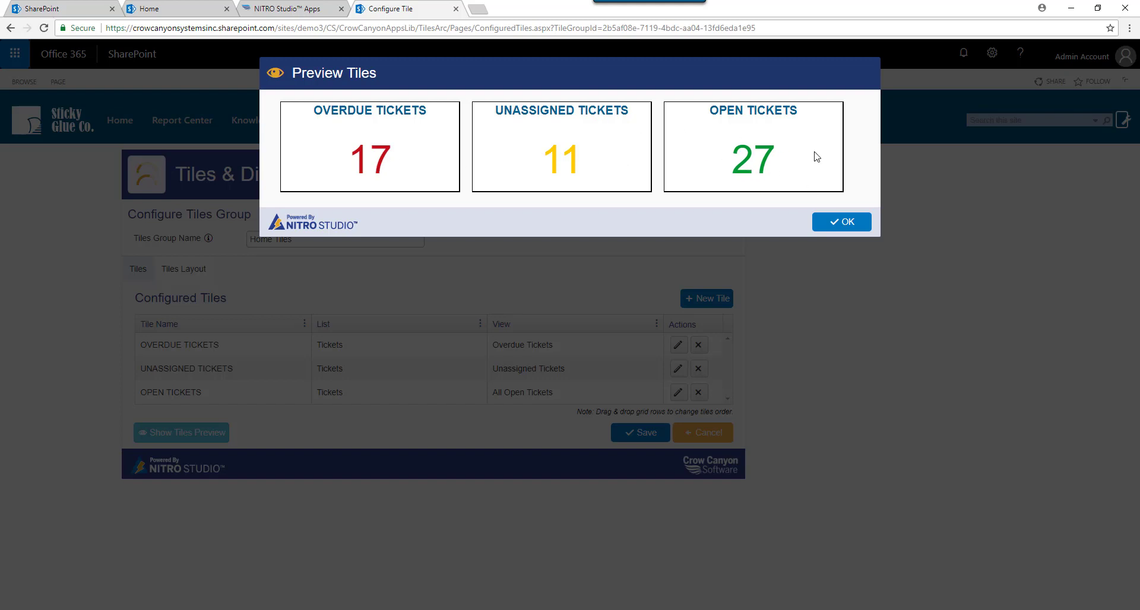
{"action": "left_click", "coordinate": [840, 227]}
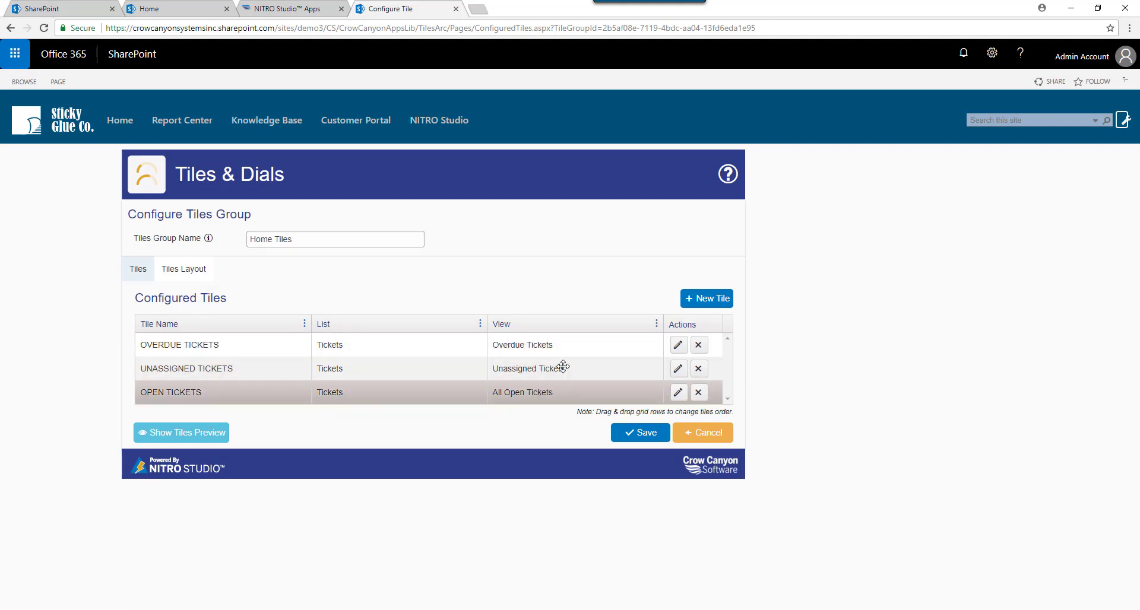
{"action": "left_click_drag", "start_coordinate": [563, 366], "coordinate": [553, 358]}
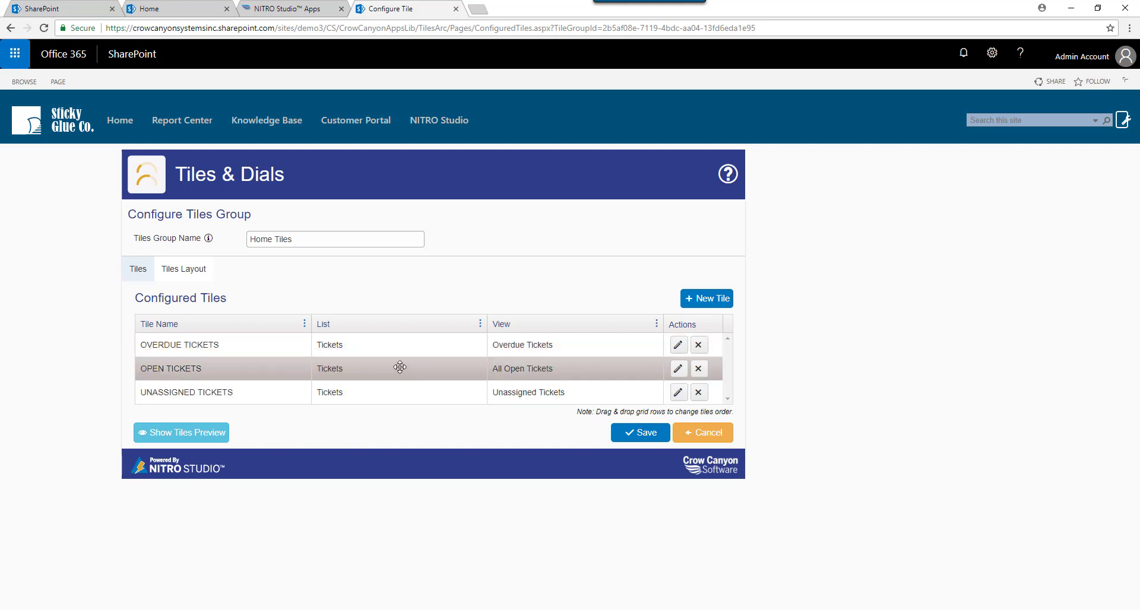
{"action": "left_click_drag", "start_coordinate": [398, 368], "coordinate": [399, 394]}
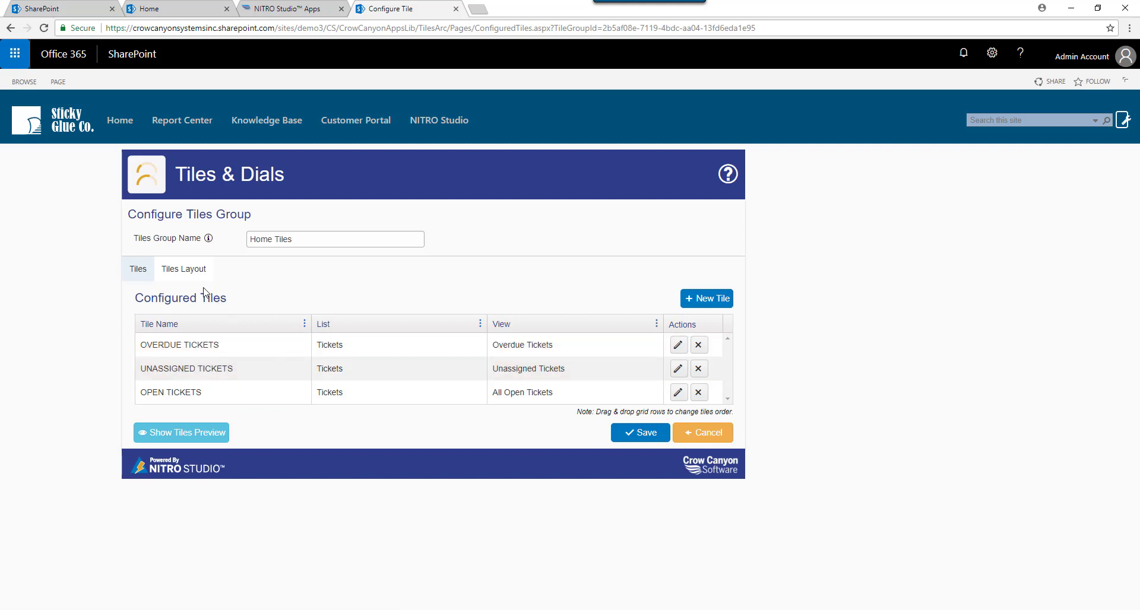
- Review the Home Tiles group's layout settings from column count to spacing, preview the tiles, and leave the group without saving
{"action": "left_click", "coordinate": [191, 270]}
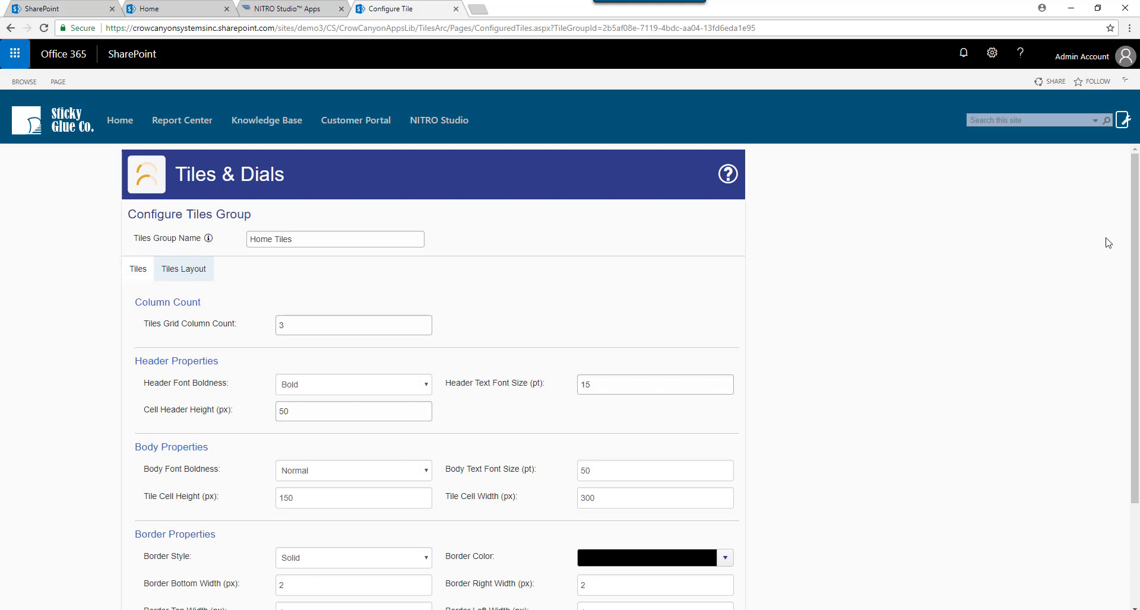
{"action": "left_click_drag", "start_coordinate": [1135, 232], "coordinate": [1135, 264]}
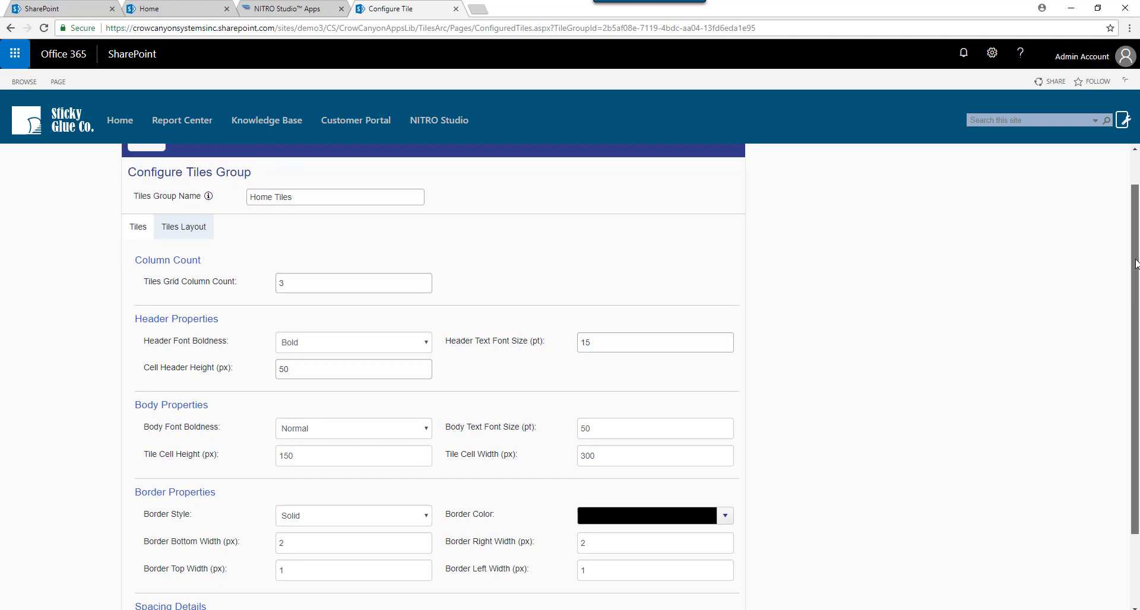
{"action": "mouse_move", "coordinate": [1135, 264]}
{"action": "left_mouse_down"}
{"action": "mouse_move", "coordinate": [1138, 281]}
{"action": "mouse_move", "coordinate": [1136, 268]}
{"action": "left_mouse_up"}
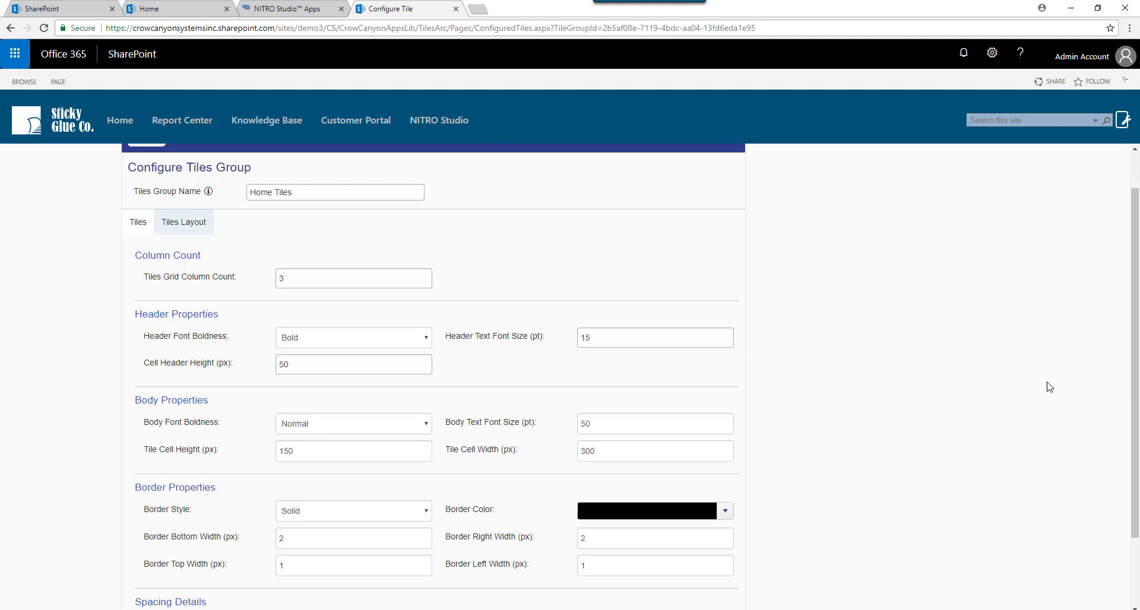
{"action": "scroll", "coordinate": [1134, 325], "scroll_direction": "down", "scroll_amount": 3}
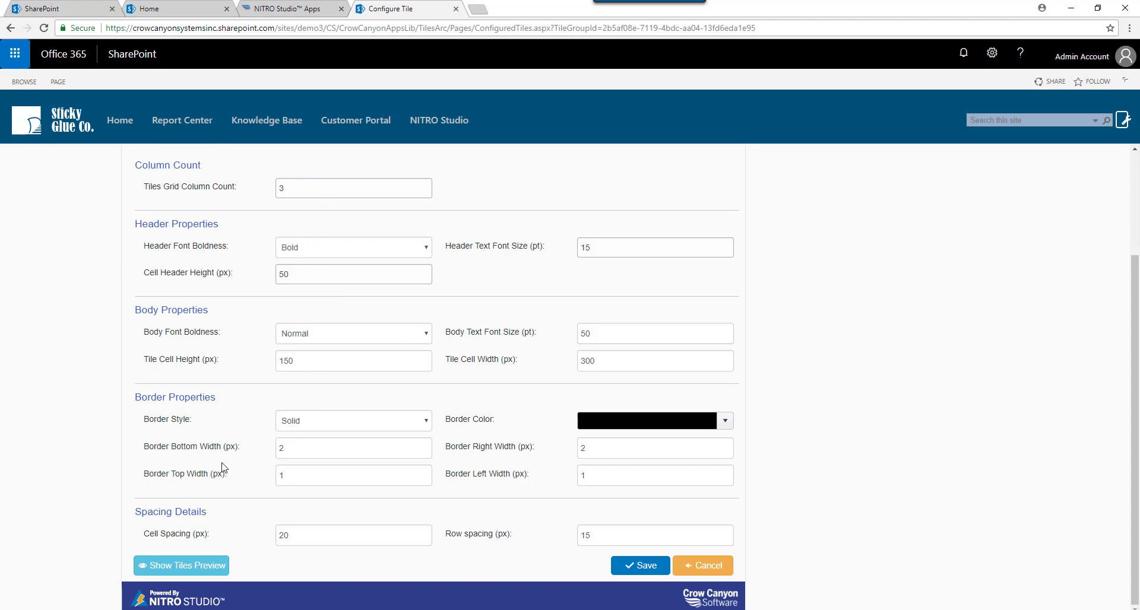
{"action": "left_click", "coordinate": [203, 570]}
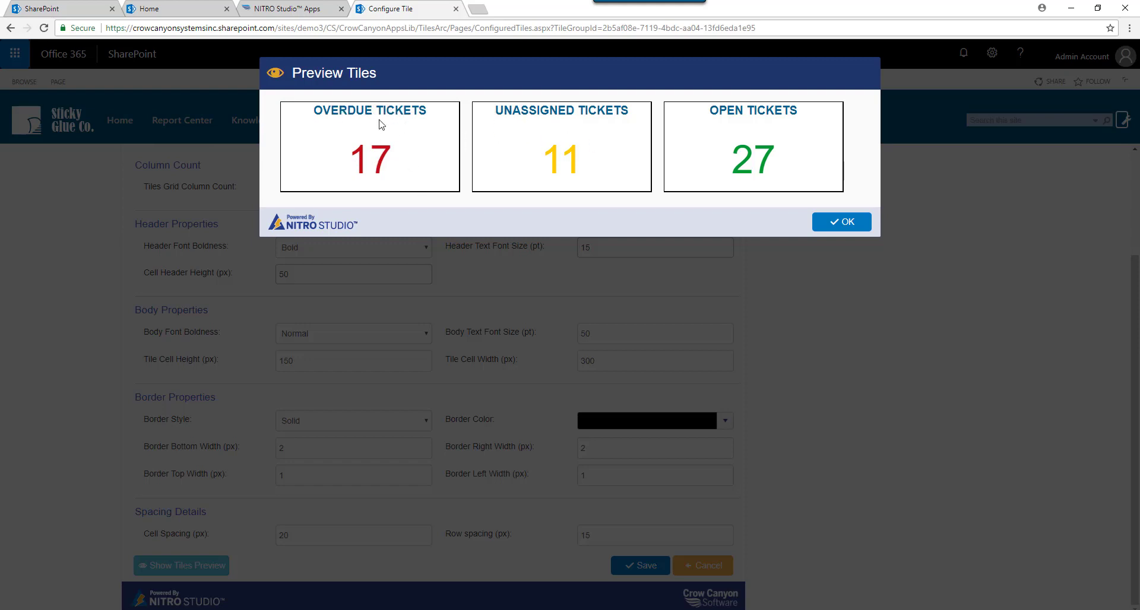
{"action": "left_click", "coordinate": [843, 224]}
{"action": "left_click", "coordinate": [711, 565]}
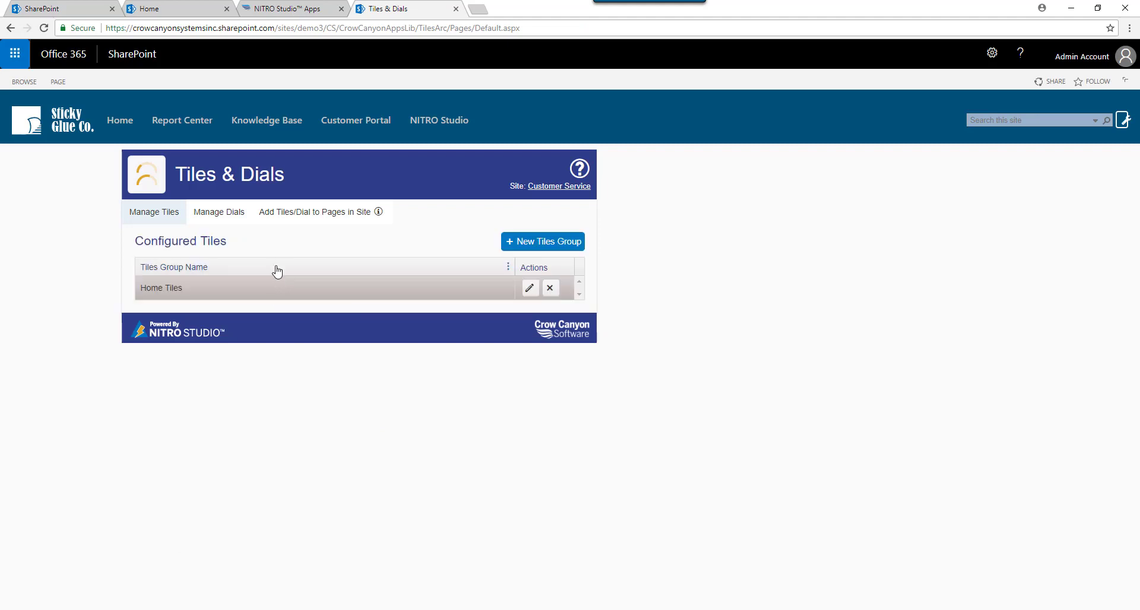
{"action": "left_click", "coordinate": [531, 288]}
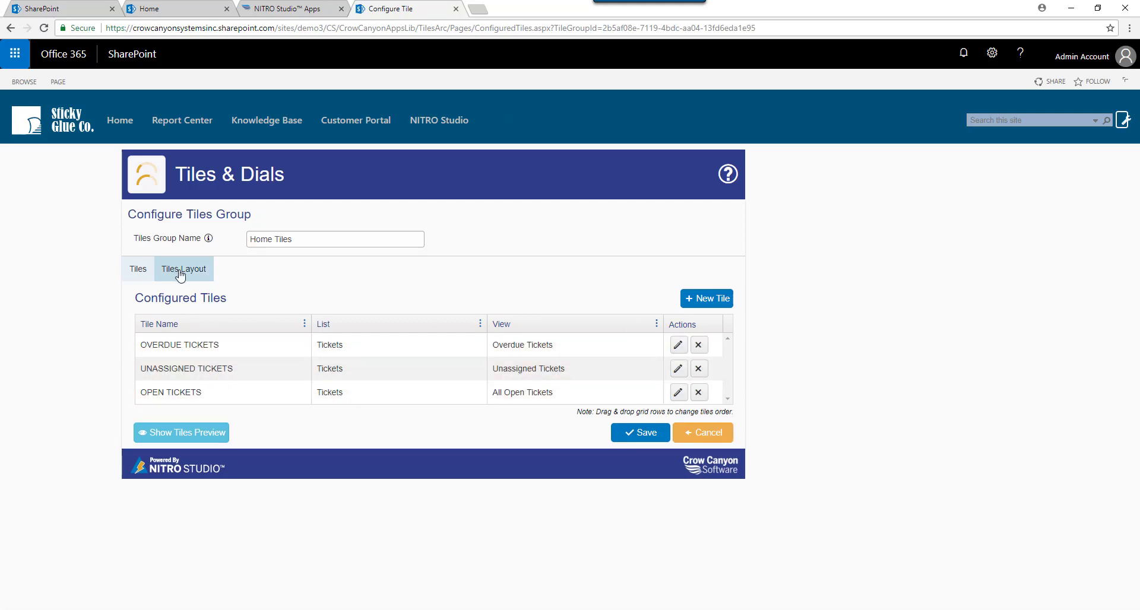
{"action": "left_click", "coordinate": [716, 442]}
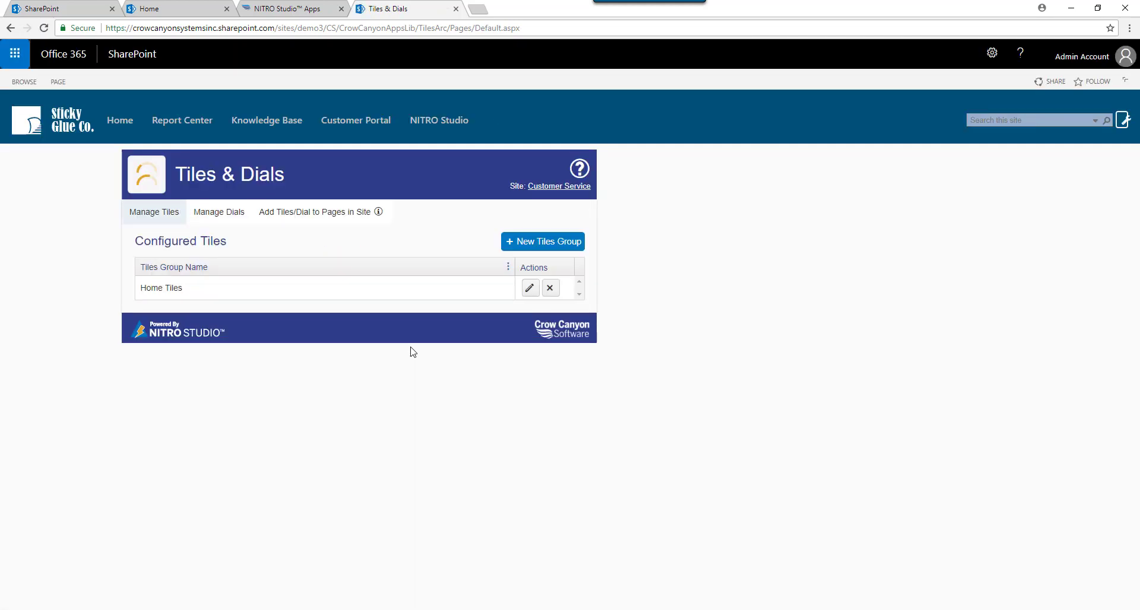
- Open the configured Tickets dial for editing and preview it
{"action": "left_click", "coordinate": [220, 217]}
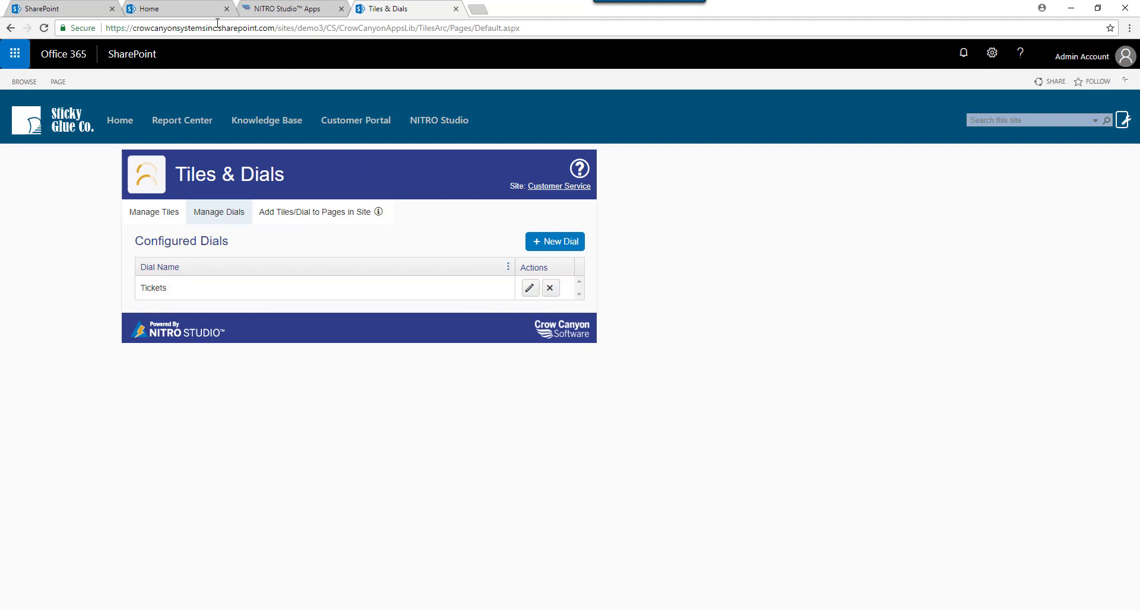
{"action": "left_click", "coordinate": [530, 288]}
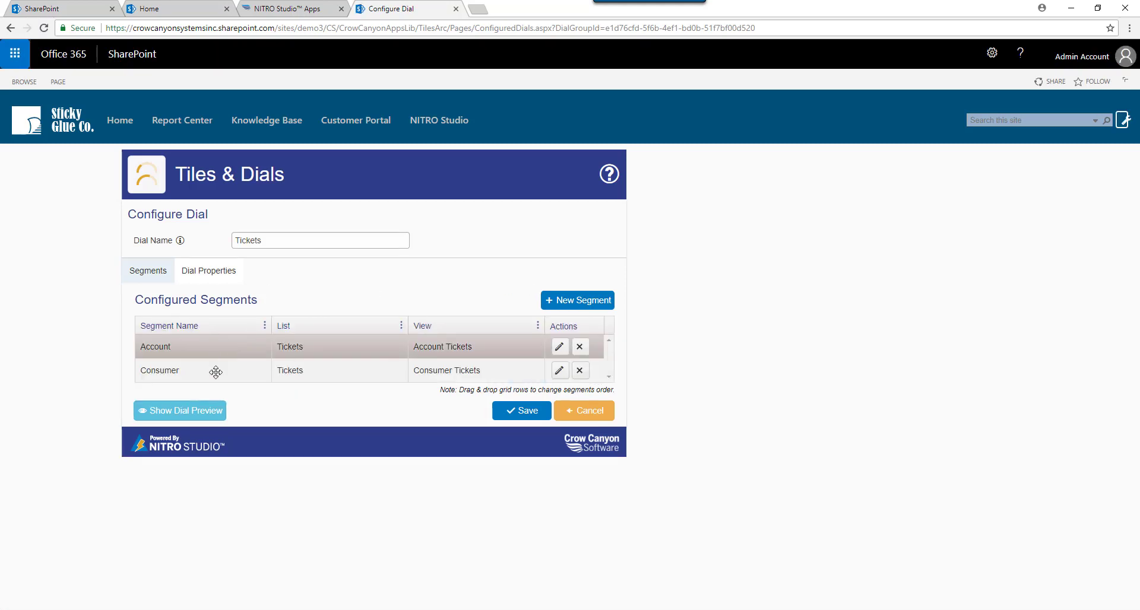
{"action": "left_click", "coordinate": [187, 411]}
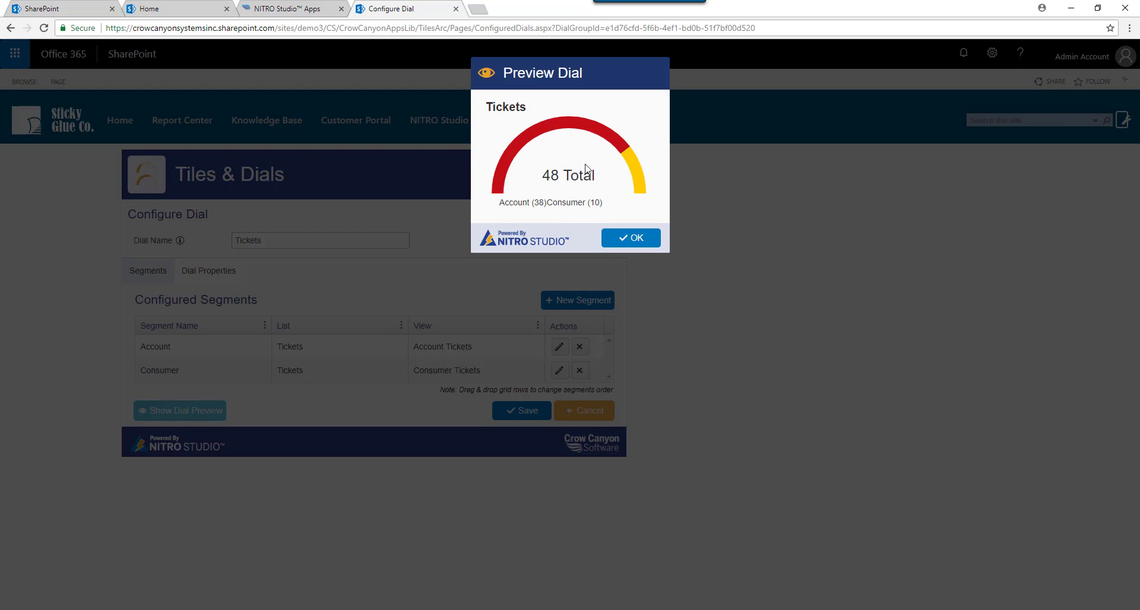
{"action": "left_click", "coordinate": [639, 247]}
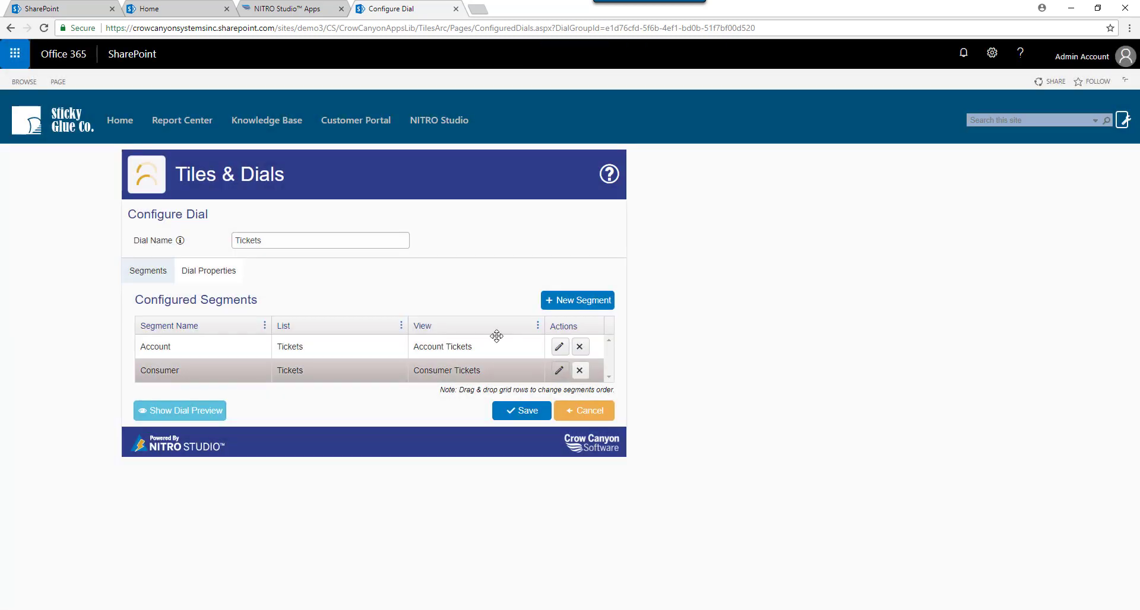
- Inspect the settings of the Account and Consumer segments, including Consumer's color choices, and close each without saving
{"action": "left_click", "coordinate": [558, 349]}
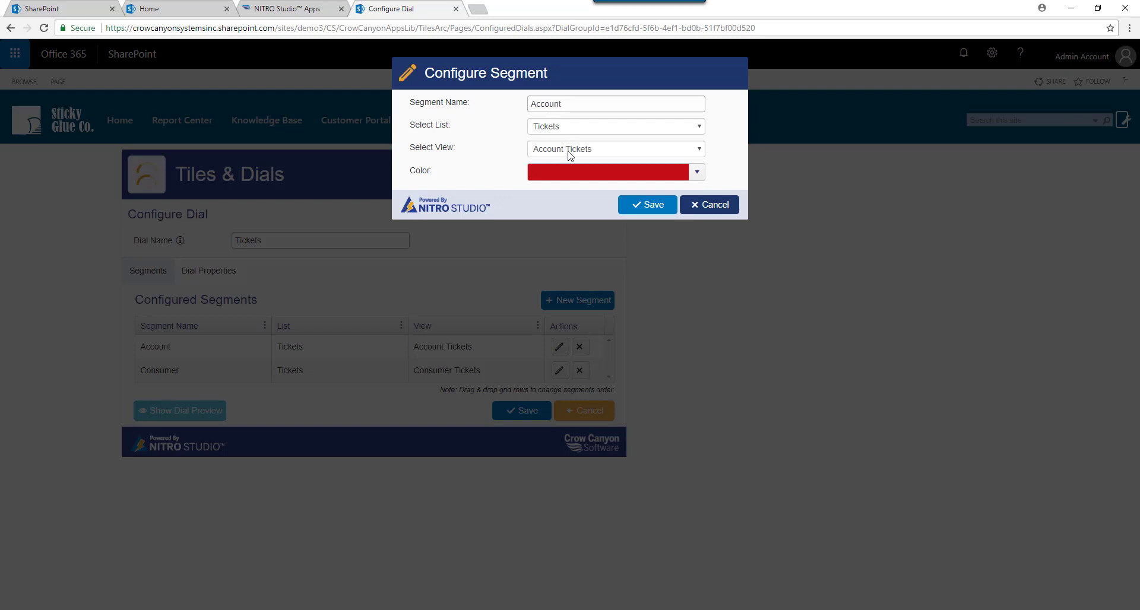
{"action": "left_click", "coordinate": [709, 206]}
{"action": "left_click", "coordinate": [559, 372]}
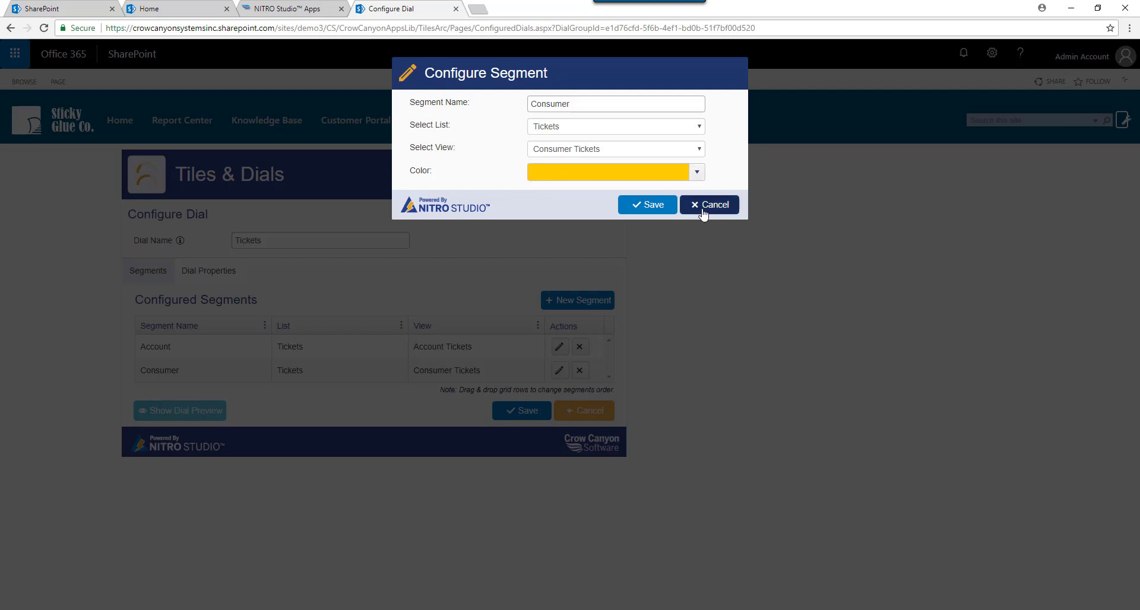
{"action": "left_click", "coordinate": [697, 174]}
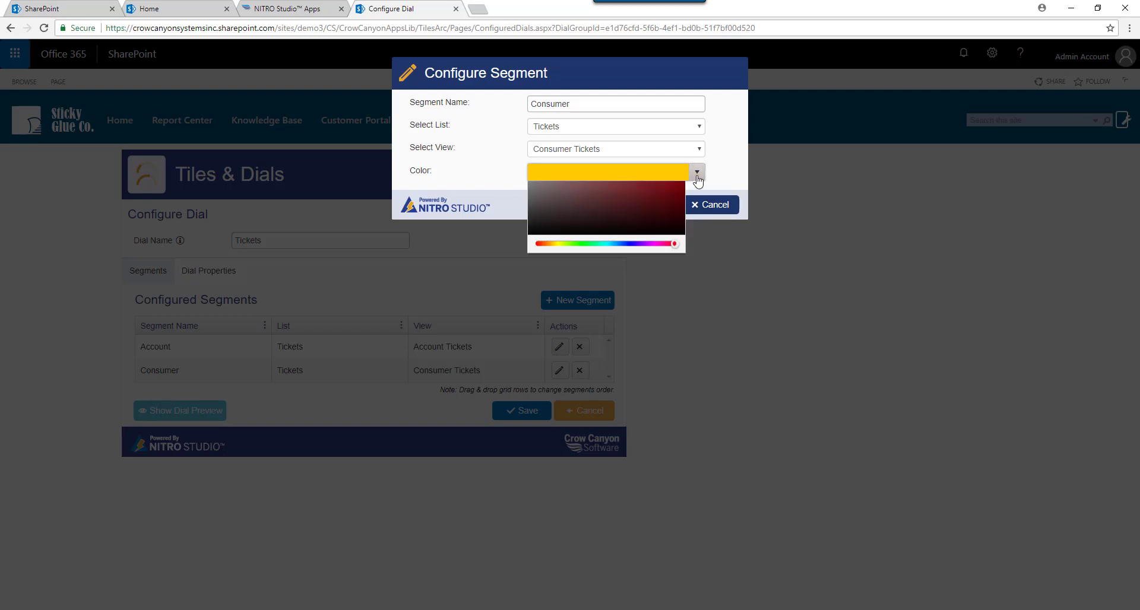
{"action": "left_click", "coordinate": [697, 173]}
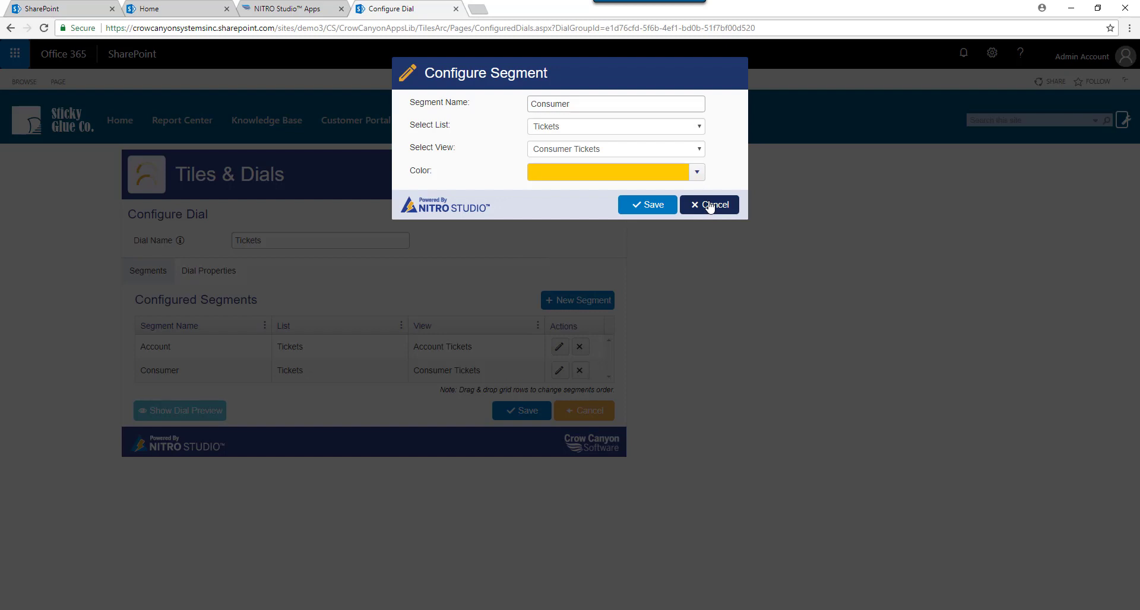
{"action": "left_click", "coordinate": [709, 205]}
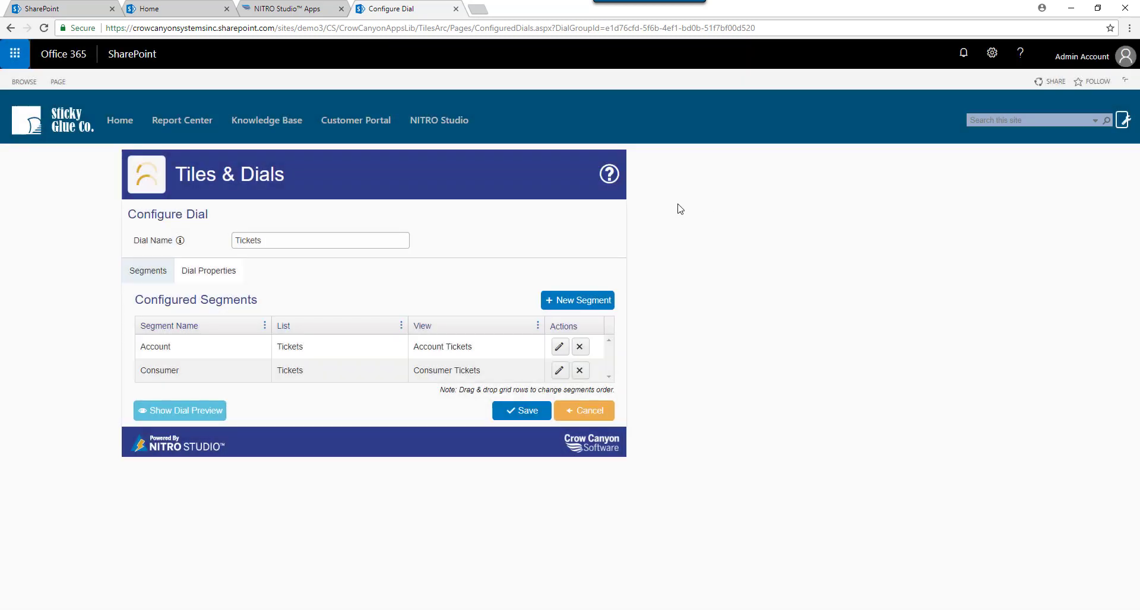
- Review the Tickets dial's header and chart properties with a preview, leave it without saving, and view the dial on the Home page
{"action": "left_click", "coordinate": [213, 275]}
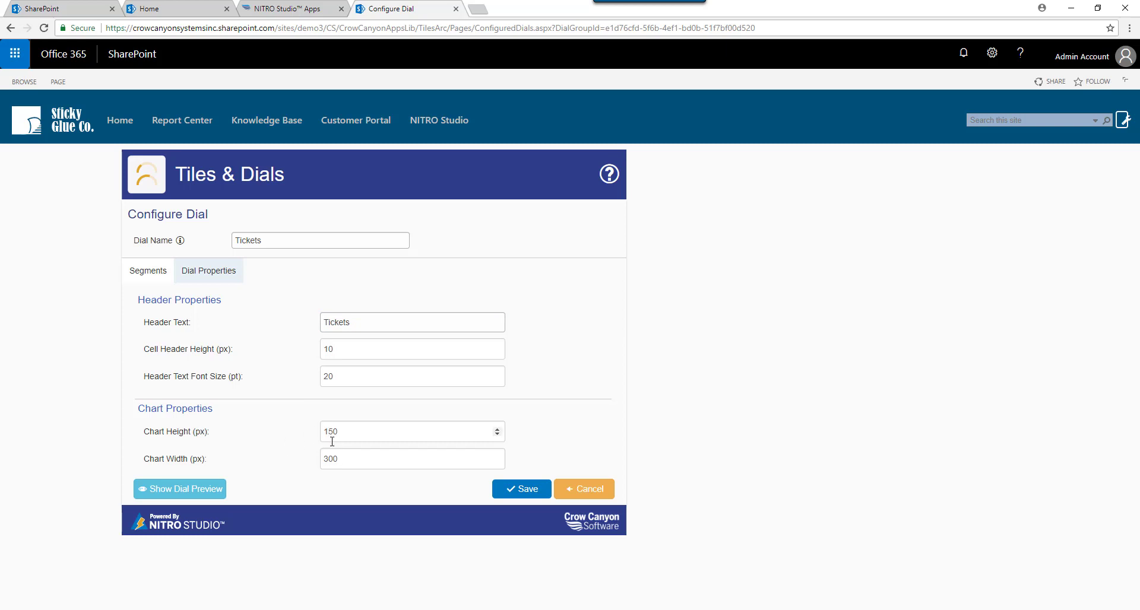
{"action": "left_click", "coordinate": [221, 485]}
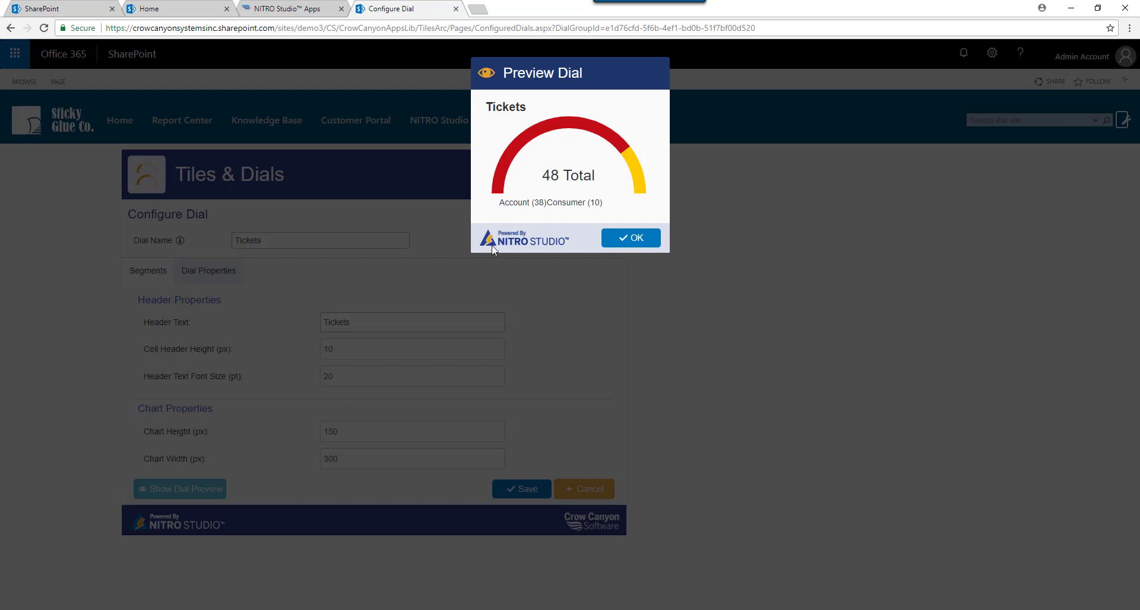
{"action": "left_click", "coordinate": [626, 239]}
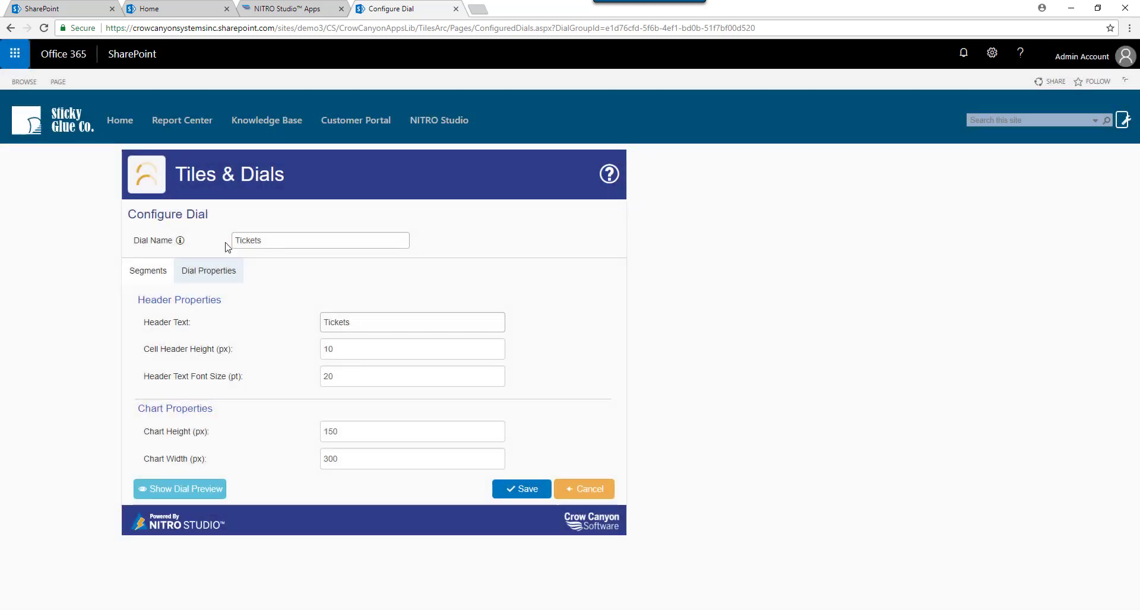
{"action": "left_click", "coordinate": [594, 490]}
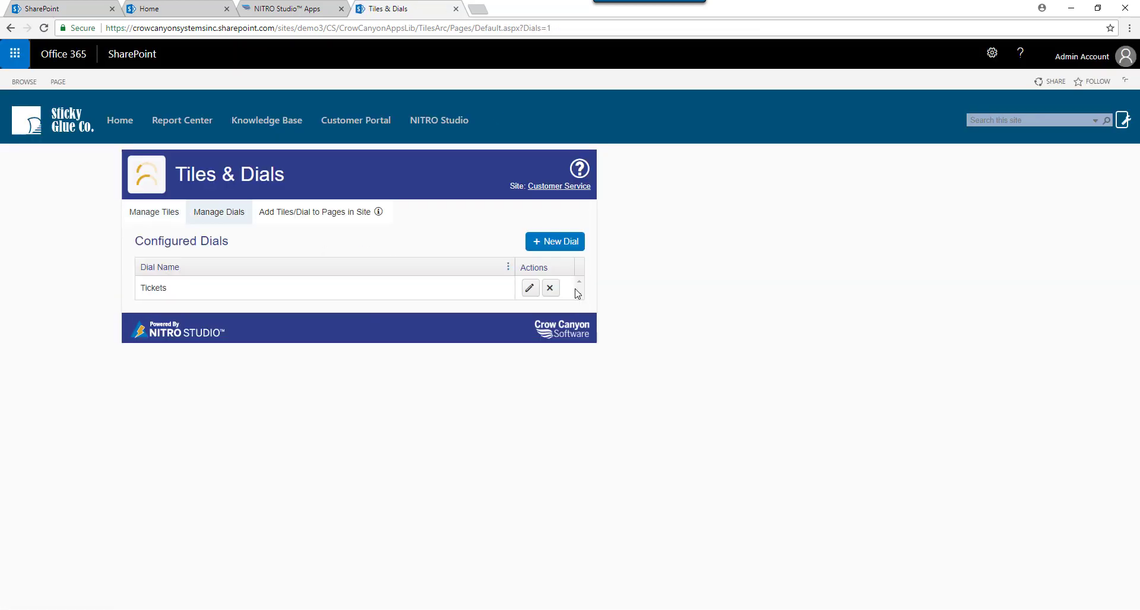
{"action": "left_click", "coordinate": [182, 16]}
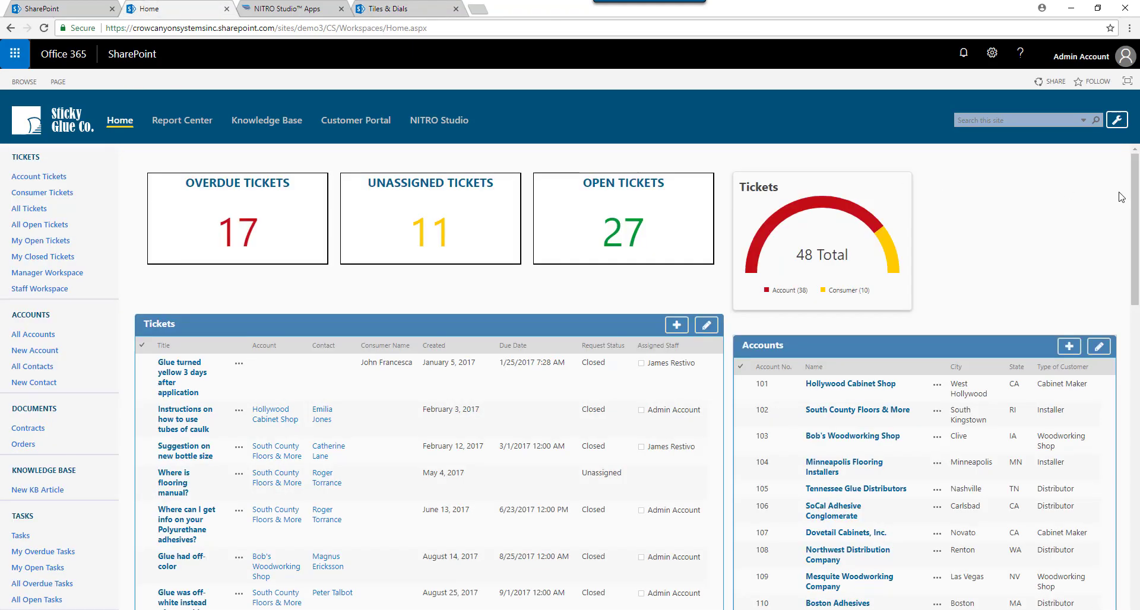
- Return to the Tiles & Dials page and start a new dial named Brand
{"action": "left_click", "coordinate": [385, 9]}
{"action": "left_click", "coordinate": [569, 241]}
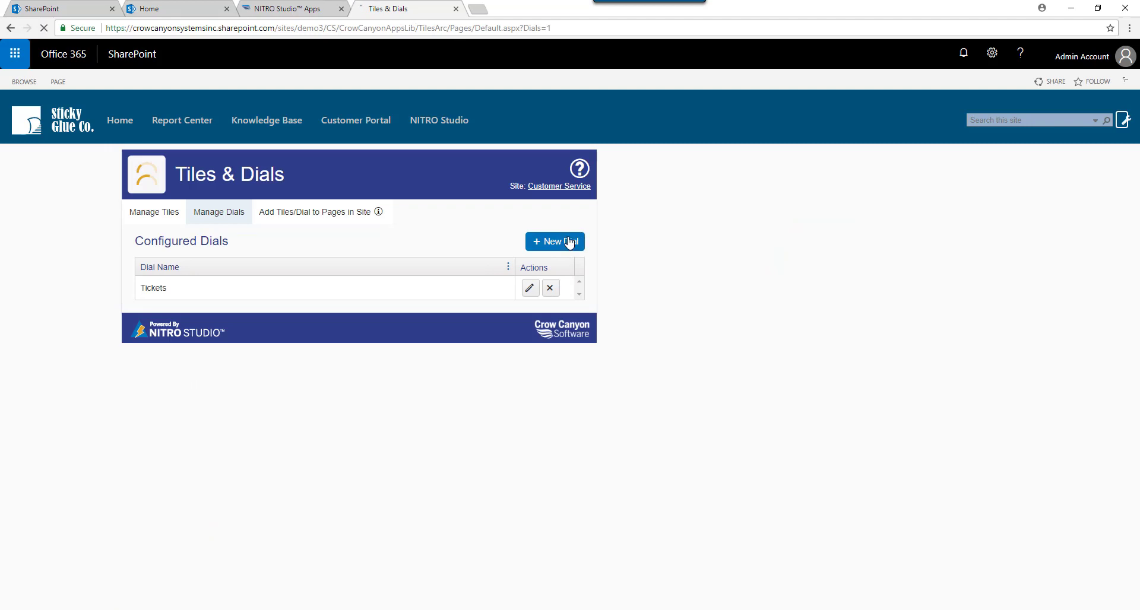
{"action": "left_click", "coordinate": [275, 240]}
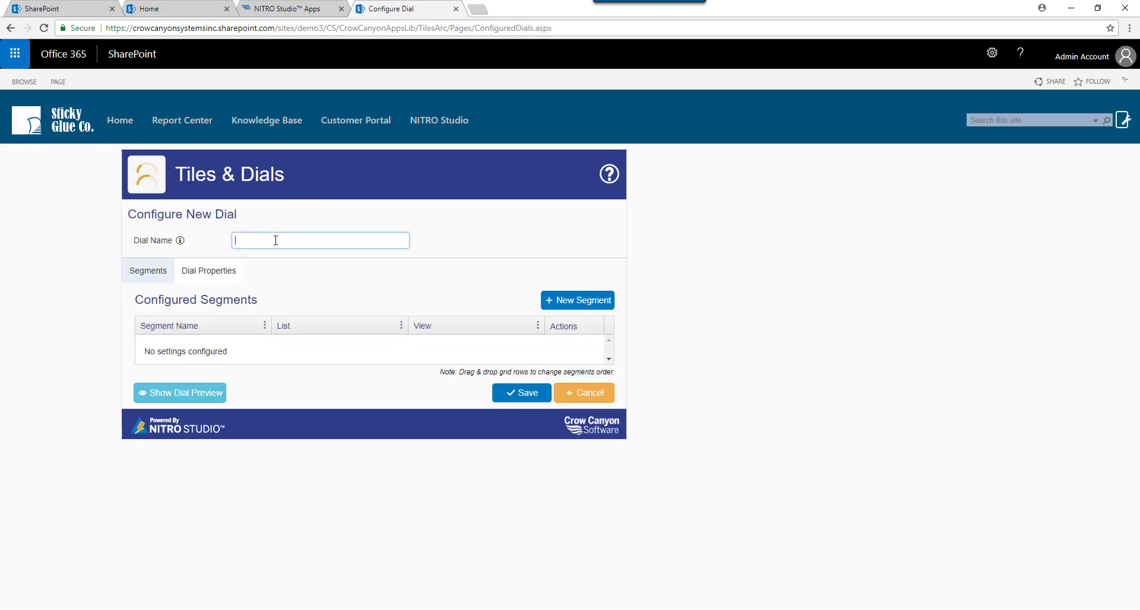
{"action": "type", "text": "Brand"}
- Start a new segment named Sticky Glue that uses the Tickets list and the Sticky Glue view
{"action": "left_click", "coordinate": [546, 305]}
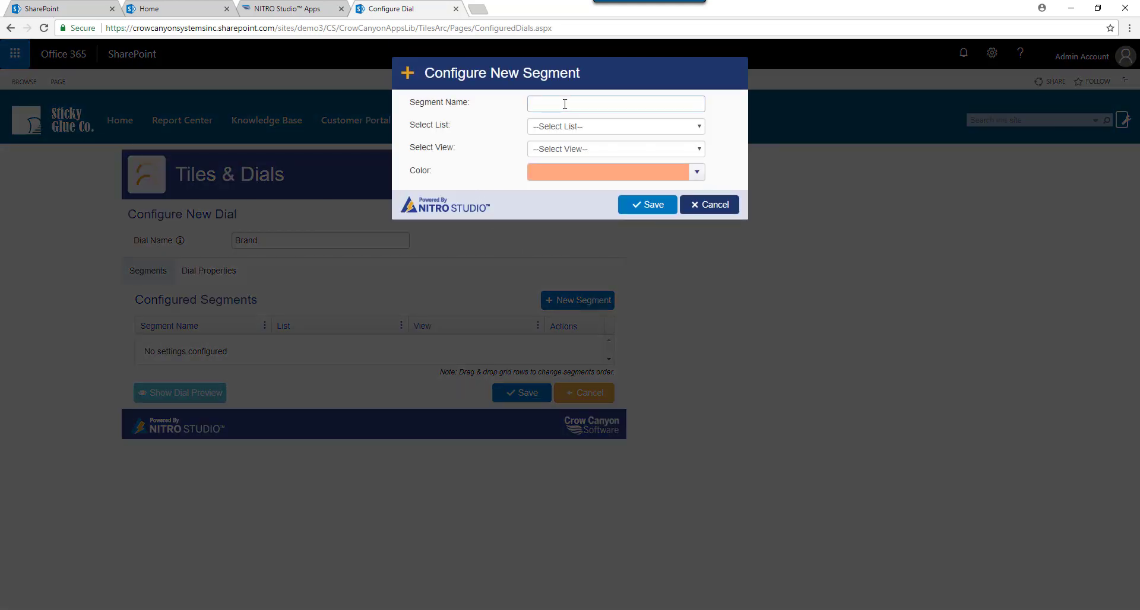
{"action": "left_click", "coordinate": [564, 103]}
{"action": "left_click", "coordinate": [699, 127]}
{"action": "left_click", "coordinate": [699, 254]}
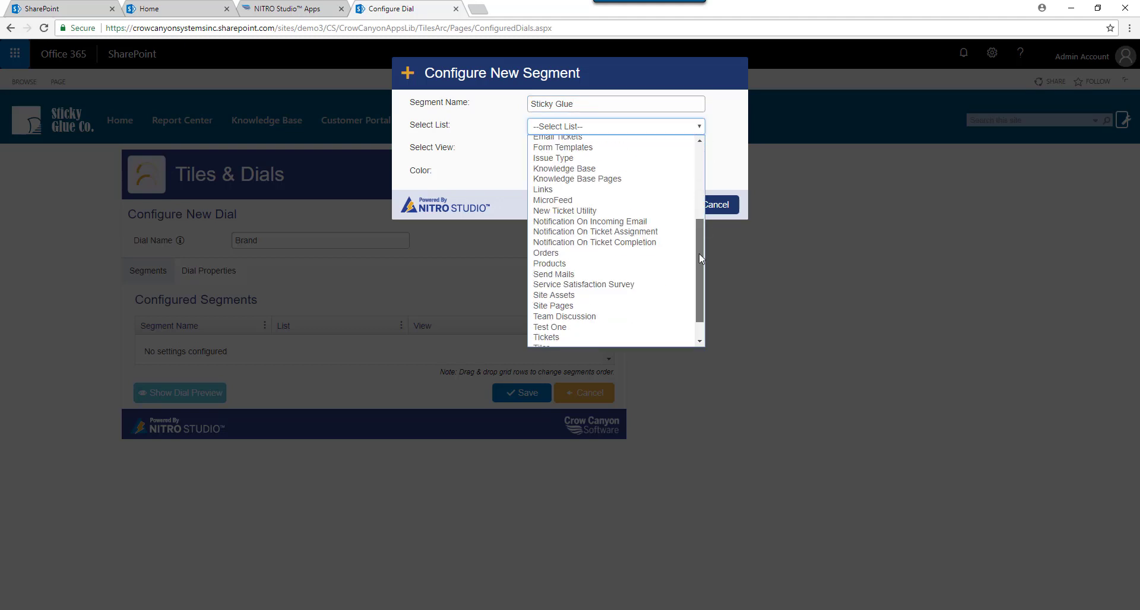
{"action": "scroll", "coordinate": [699, 256], "scroll_direction": "down", "scroll_amount": 2}
{"action": "left_click", "coordinate": [594, 308]}
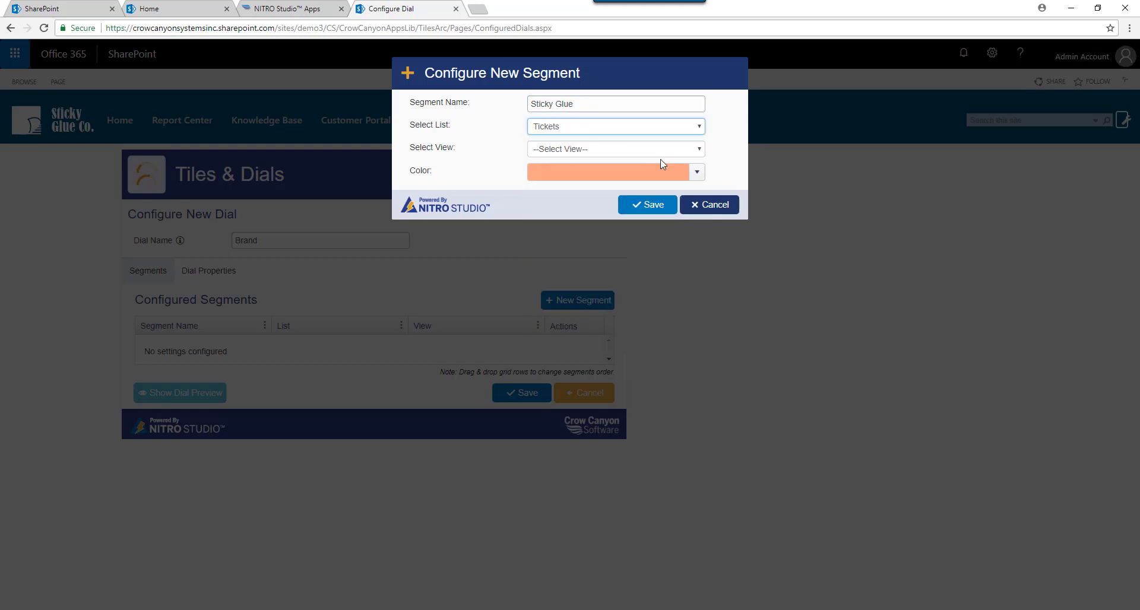
{"action": "left_click", "coordinate": [699, 152]}
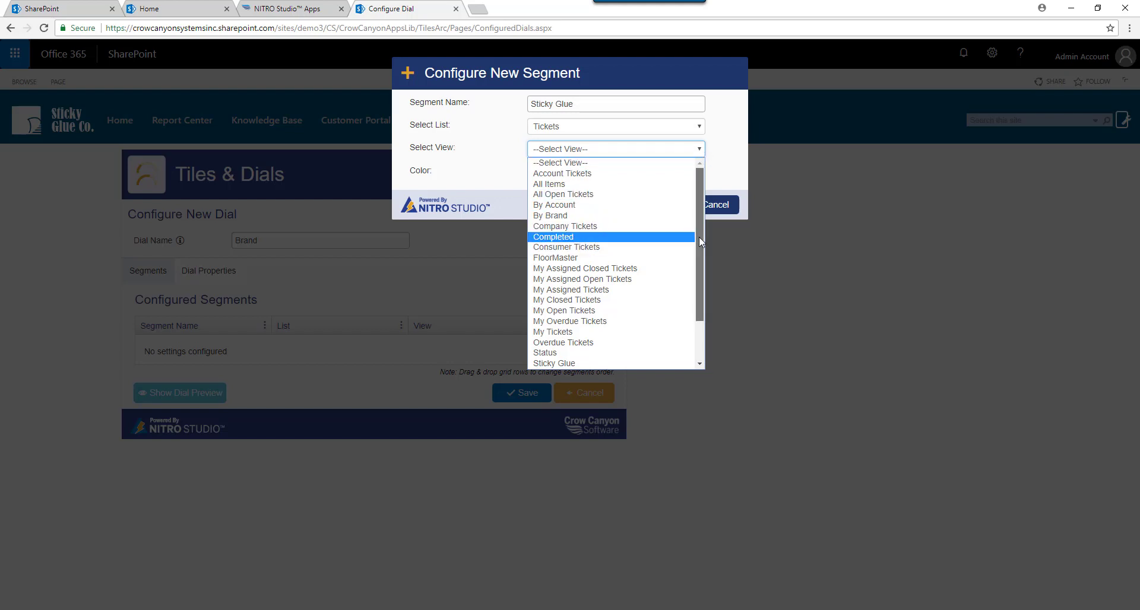
{"action": "left_click_drag", "start_coordinate": [699, 237], "coordinate": [706, 320]}
{"action": "left_click", "coordinate": [599, 313]}
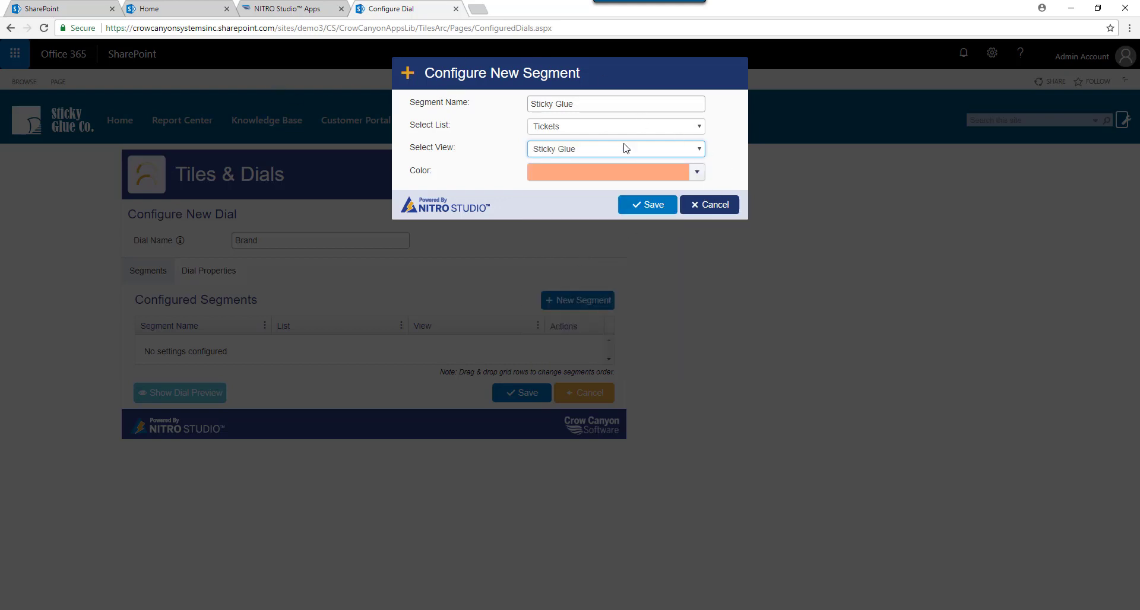
- Set the Sticky Glue segment's color to light green and save the segment
{"action": "left_click", "coordinate": [698, 174]}
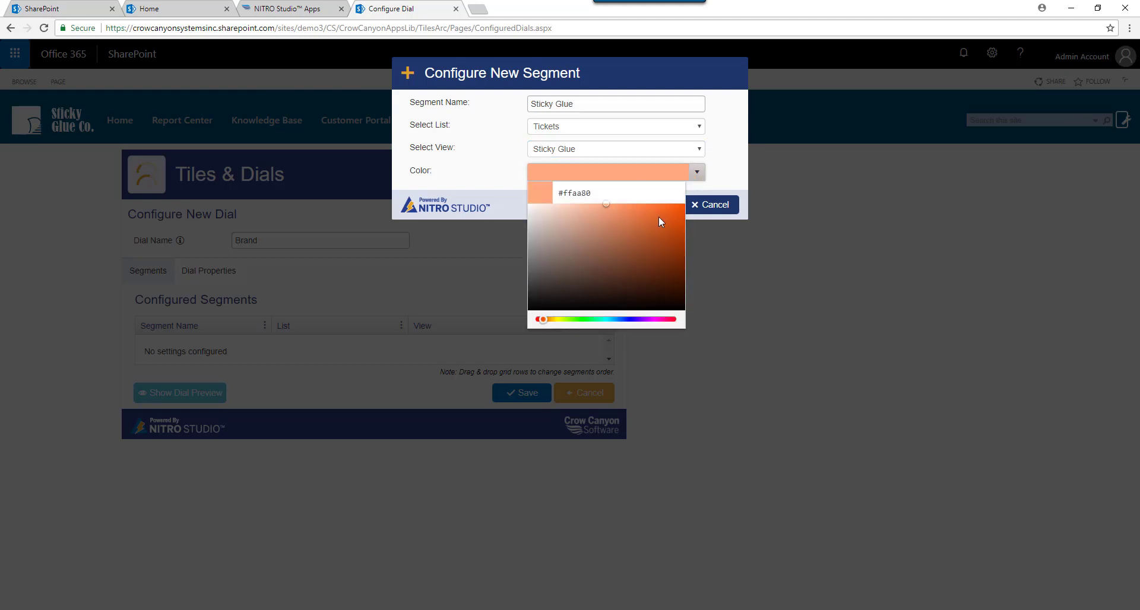
{"action": "left_click", "coordinate": [578, 320]}
{"action": "left_click", "coordinate": [797, 243]}
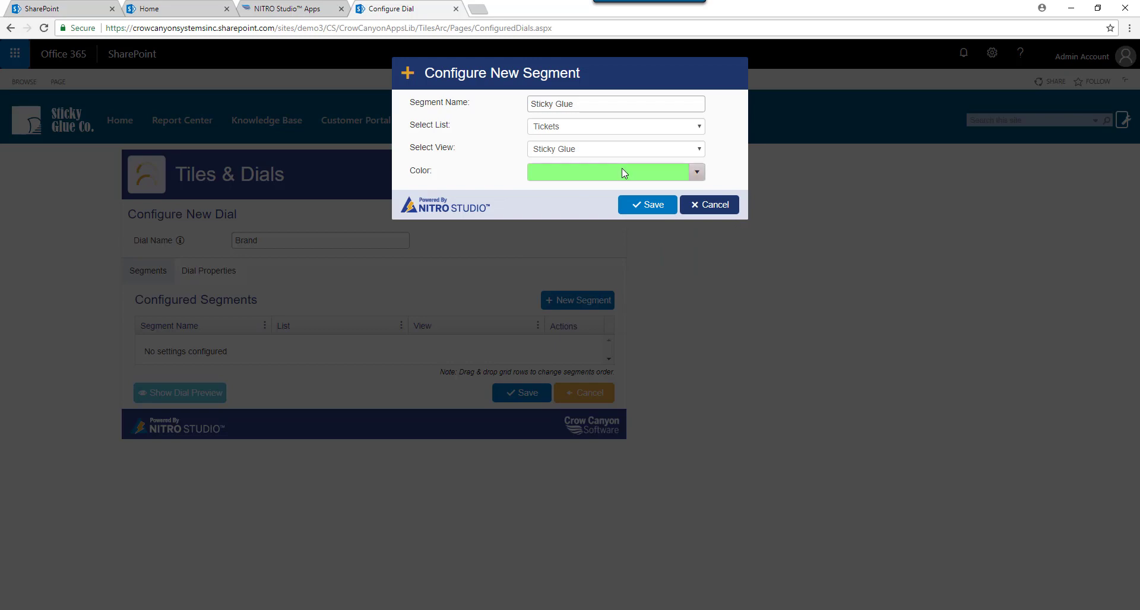
{"action": "left_click", "coordinate": [653, 208]}
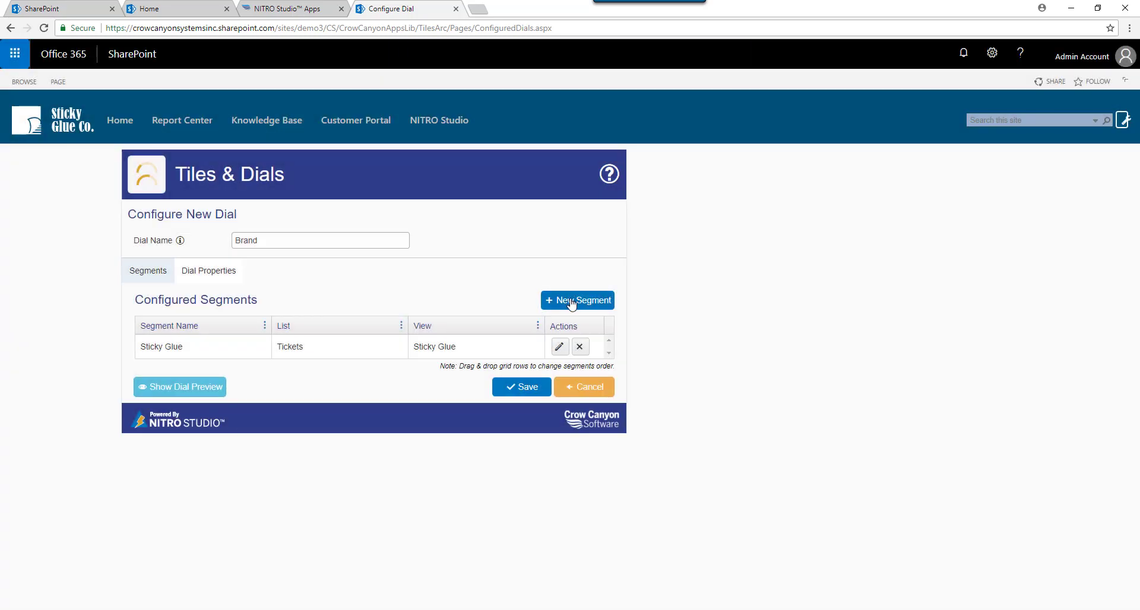
- Add a segment named Super Caulk using the Tickets list and the Super Caulk view, keeping the default color, and save it
{"action": "left_click", "coordinate": [573, 300]}
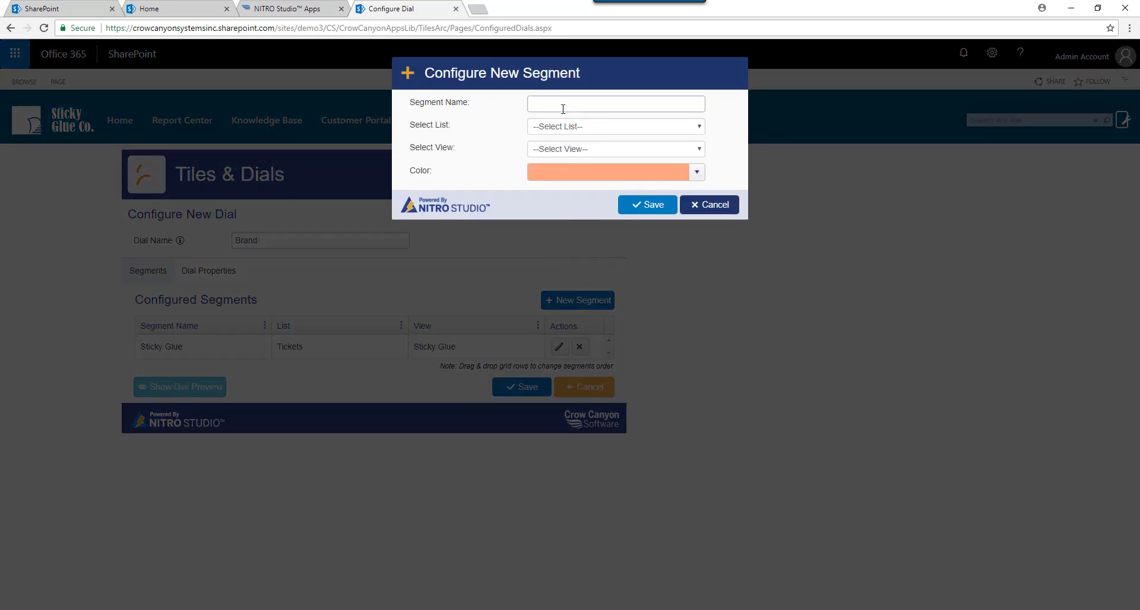
{"action": "left_click", "coordinate": [561, 107]}
{"action": "left_click", "coordinate": [694, 127]}
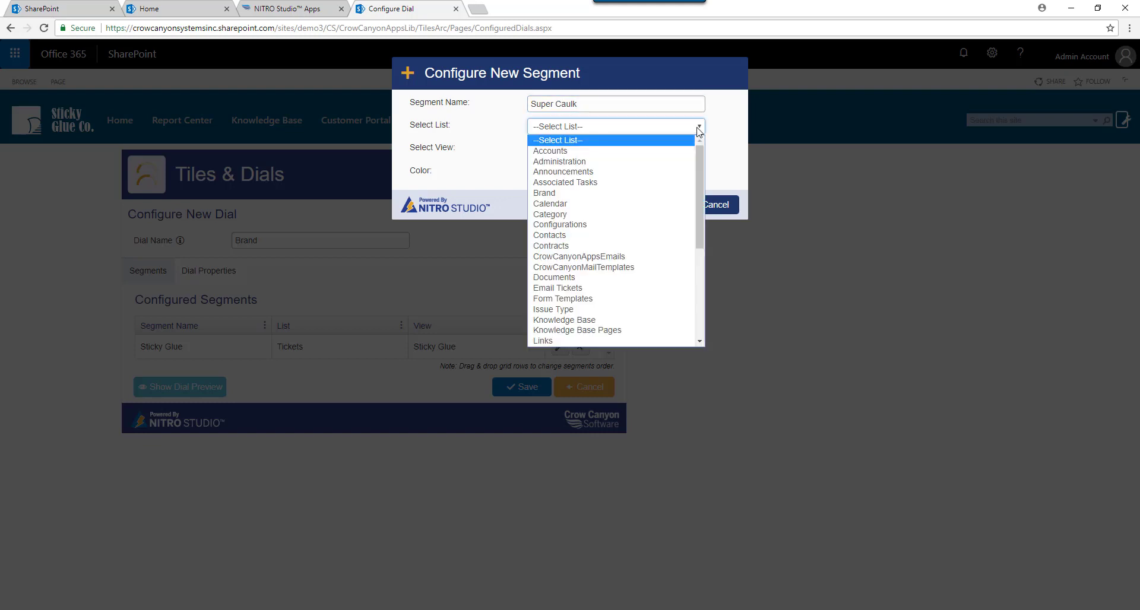
{"action": "scroll", "coordinate": [698, 165], "scroll_direction": "down", "scroll_amount": 5}
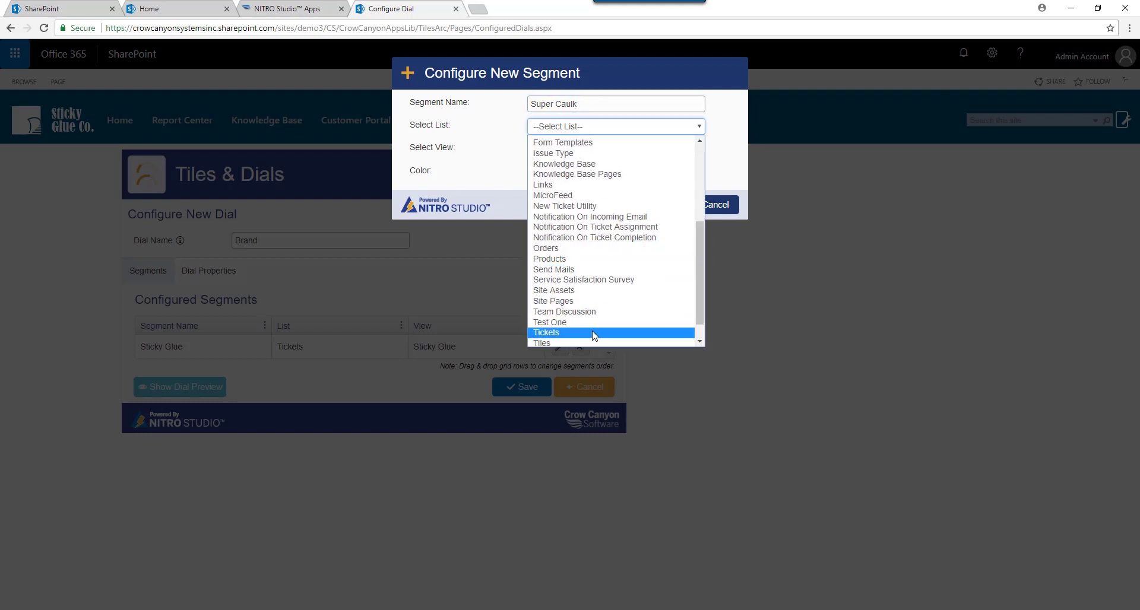
{"action": "left_click", "coordinate": [592, 330]}
{"action": "left_click", "coordinate": [699, 149]}
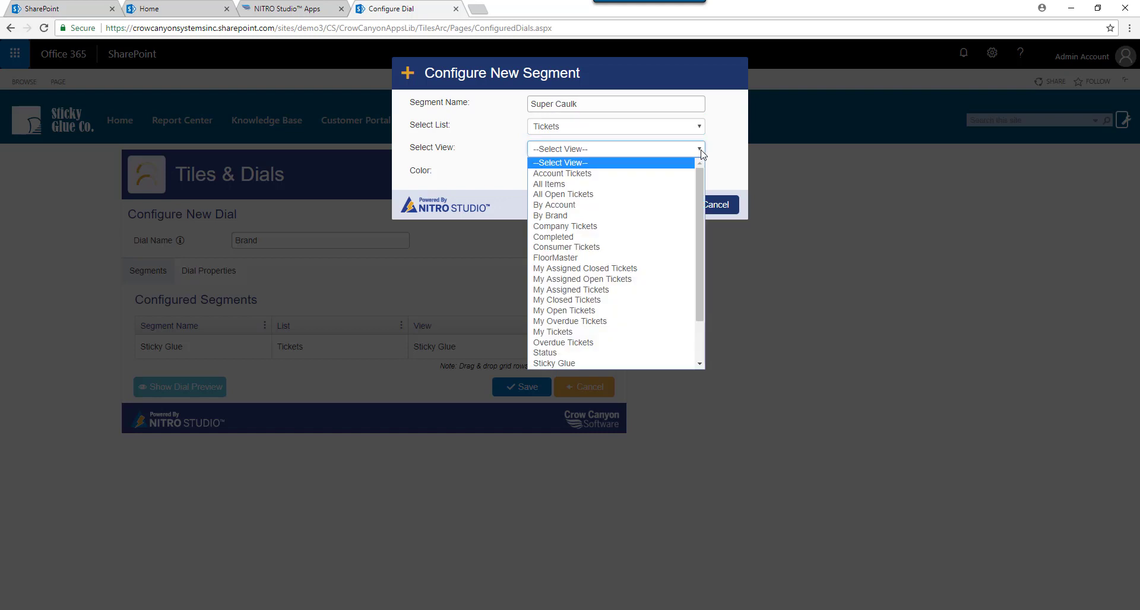
{"action": "left_click_drag", "start_coordinate": [702, 184], "coordinate": [697, 222]}
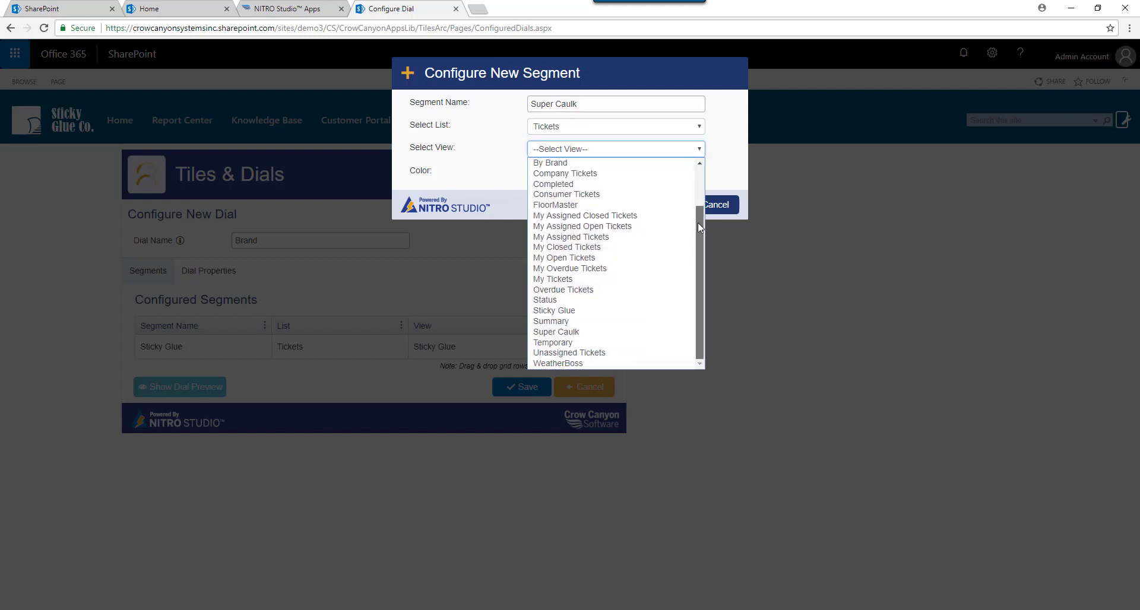
{"action": "left_click", "coordinate": [569, 333]}
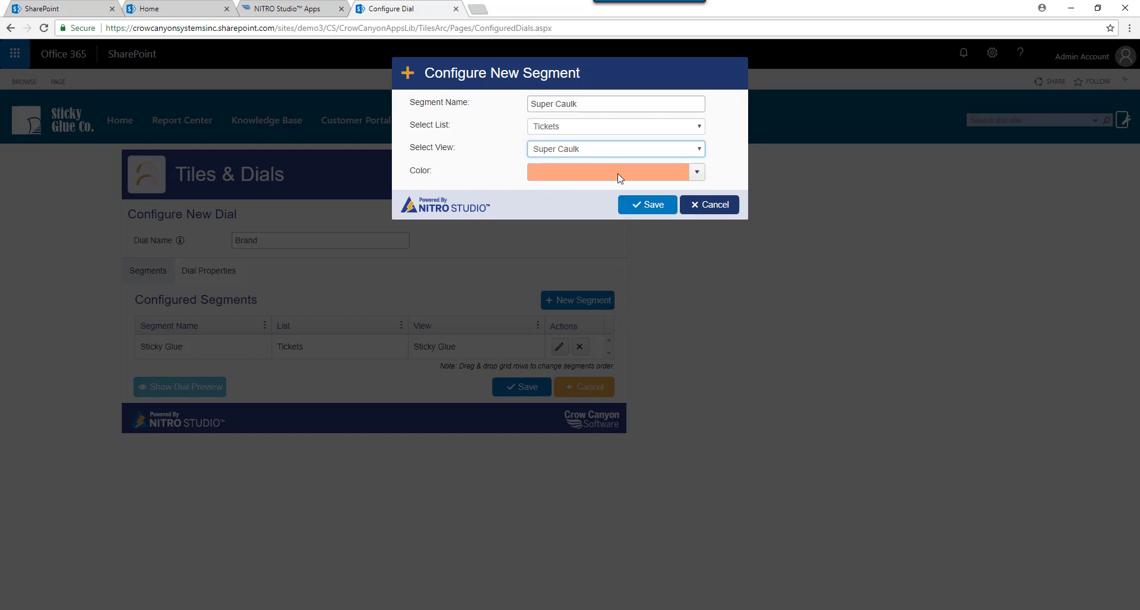
{"action": "left_click", "coordinate": [650, 206]}
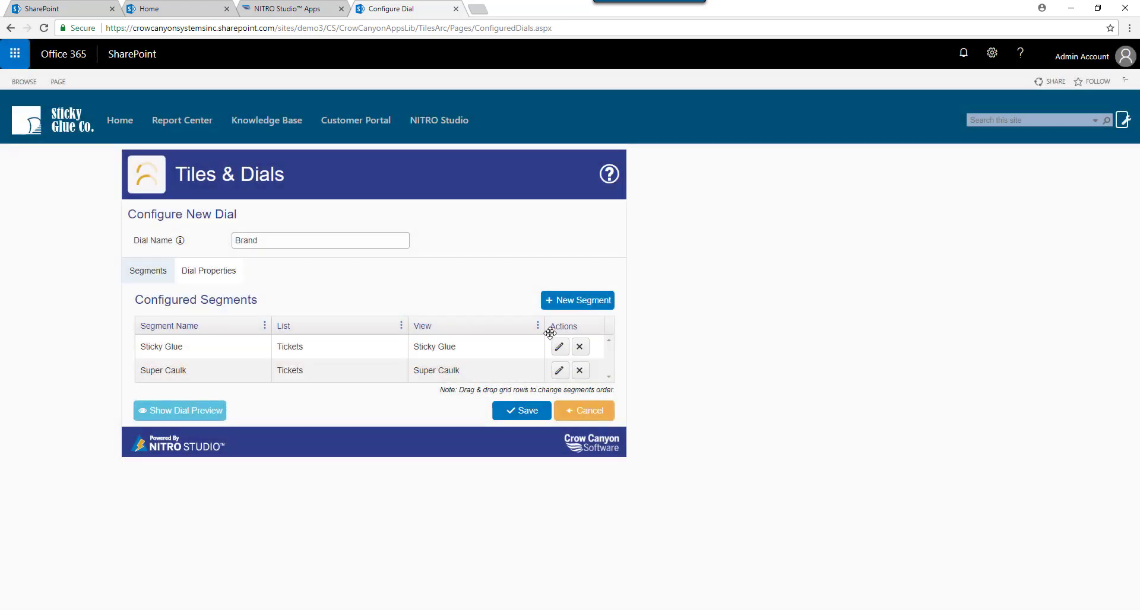
- Start a new segment named FloorMaster that uses the Tickets list and the FloorMaster view
{"action": "left_click", "coordinate": [566, 301]}
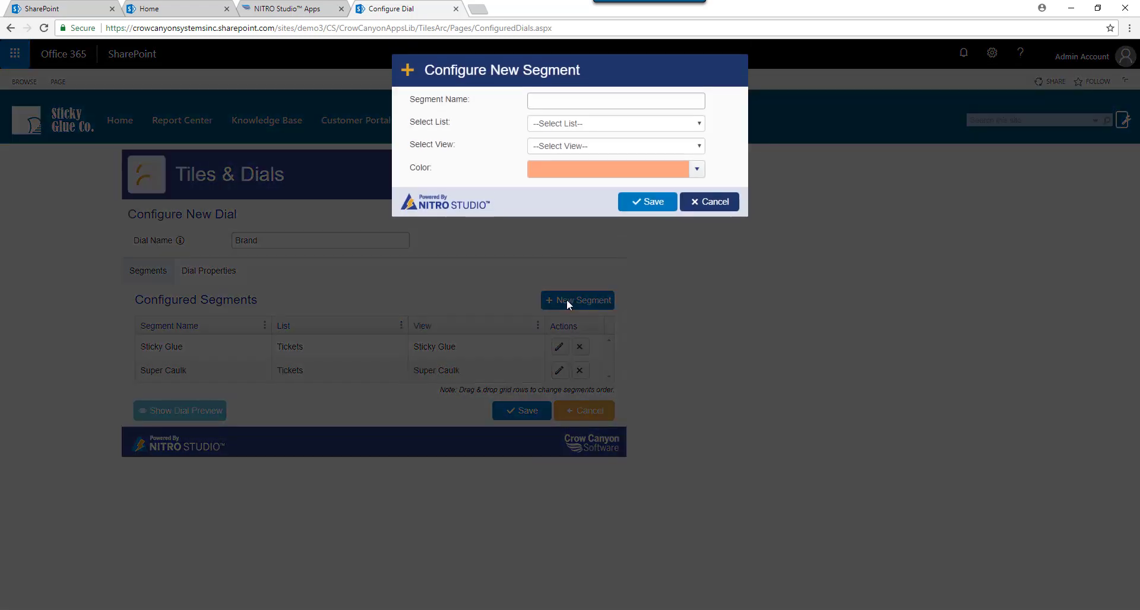
{"action": "left_click", "coordinate": [573, 105]}
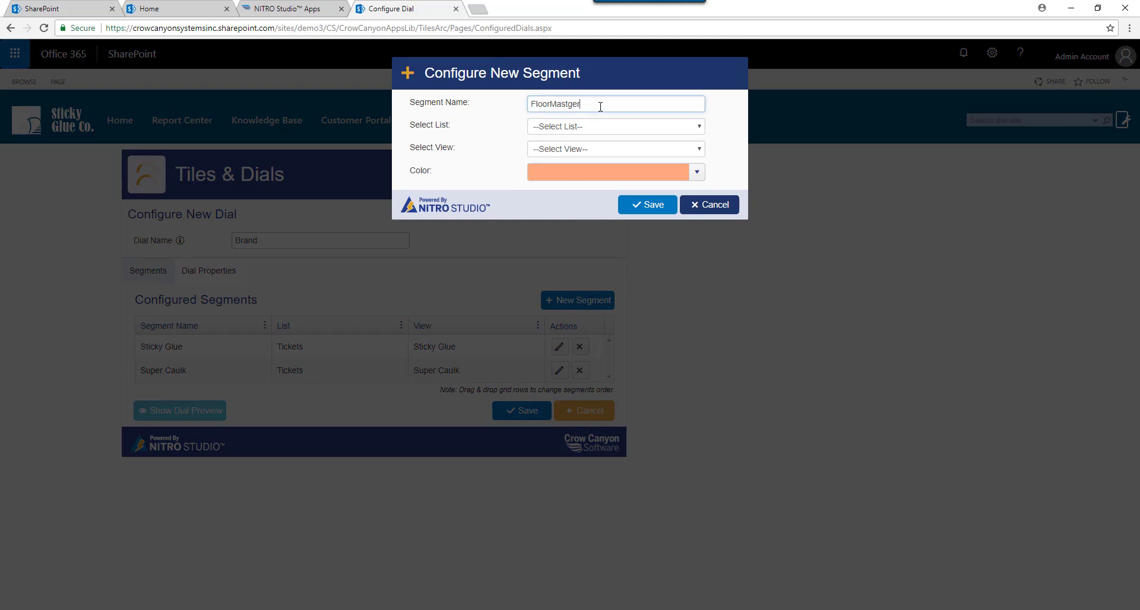
{"action": "type", "text": "FloorMaster"}
{"action": "left_click", "coordinate": [698, 126]}
{"action": "left_click_drag", "start_coordinate": [697, 163], "coordinate": [696, 251]}
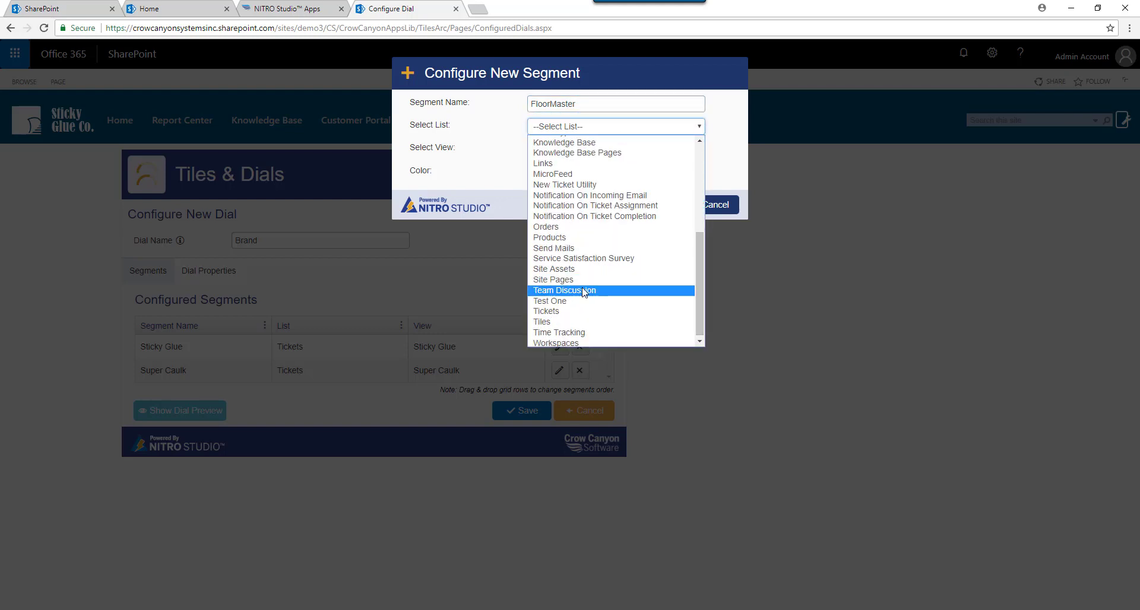
{"action": "left_click", "coordinate": [568, 312]}
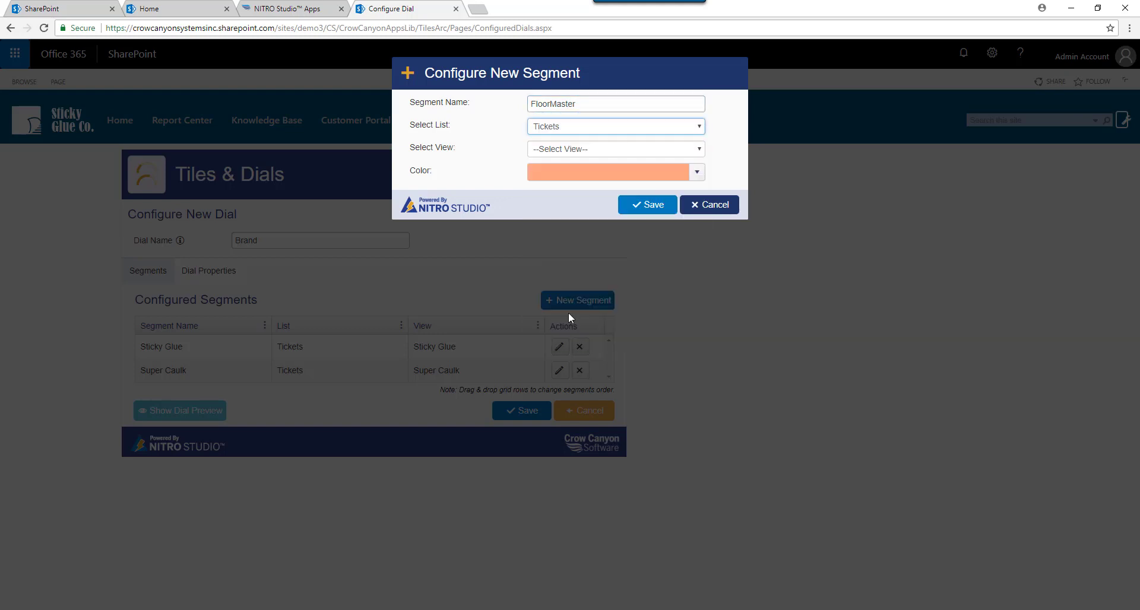
{"action": "left_click", "coordinate": [699, 150]}
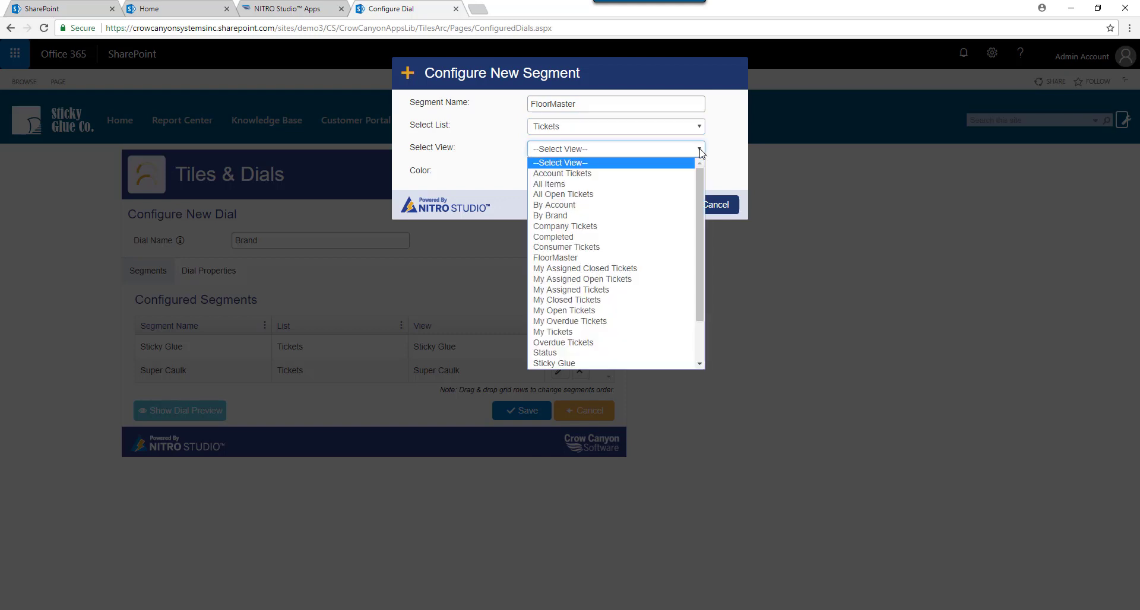
{"action": "left_click_drag", "start_coordinate": [700, 184], "coordinate": [698, 260]}
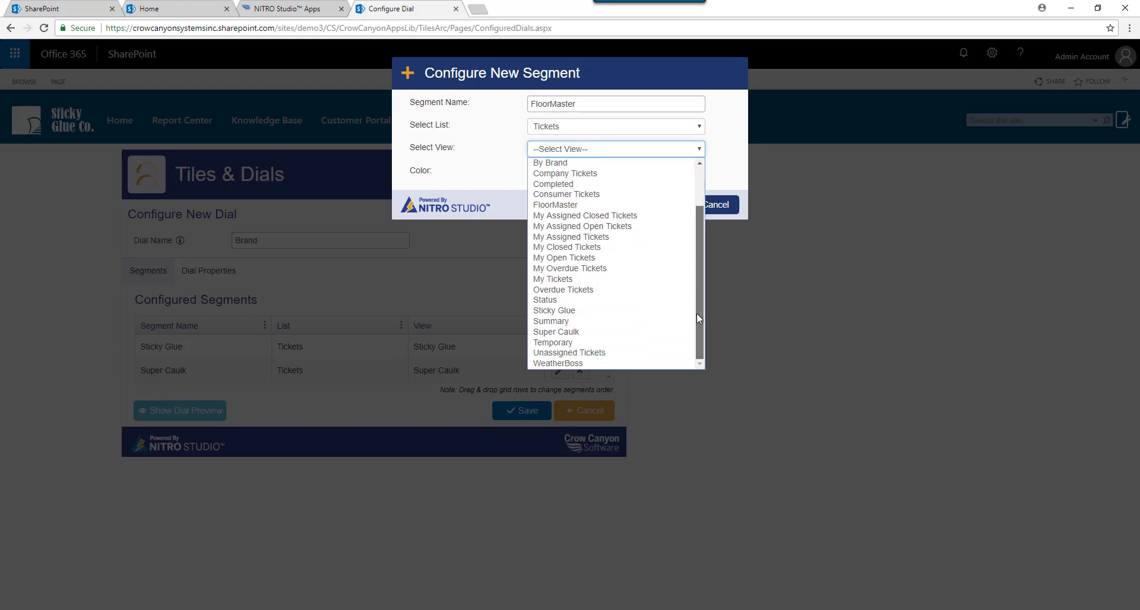
{"action": "left_click_drag", "start_coordinate": [697, 314], "coordinate": [700, 272]}
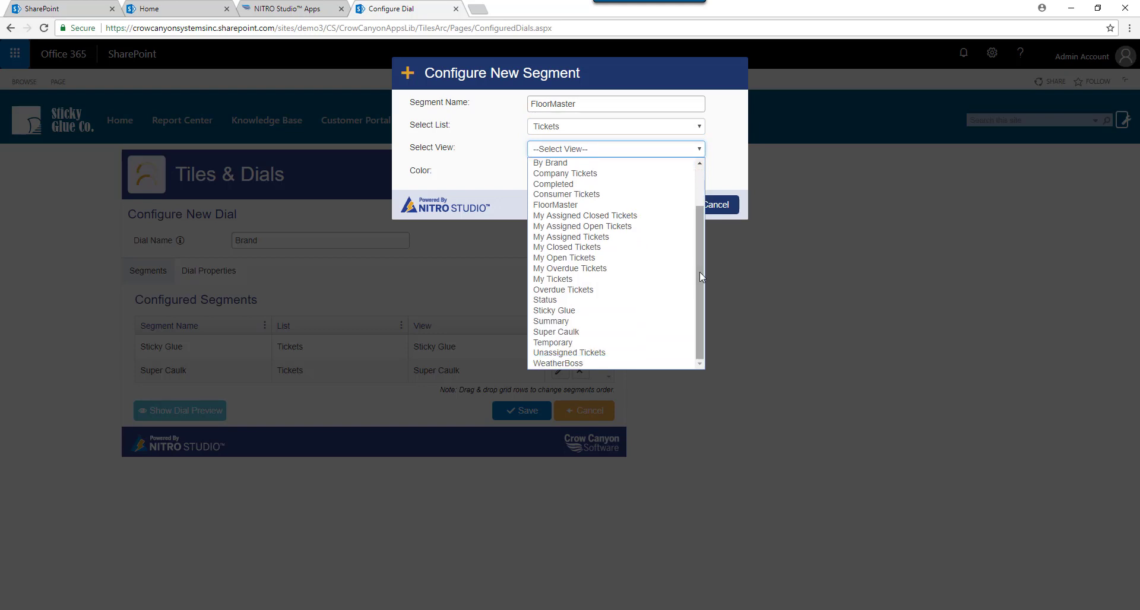
{"action": "left_click", "coordinate": [583, 205]}
- Set the FloorMaster segment's color to light blue and save the segment
{"action": "left_click", "coordinate": [693, 172]}
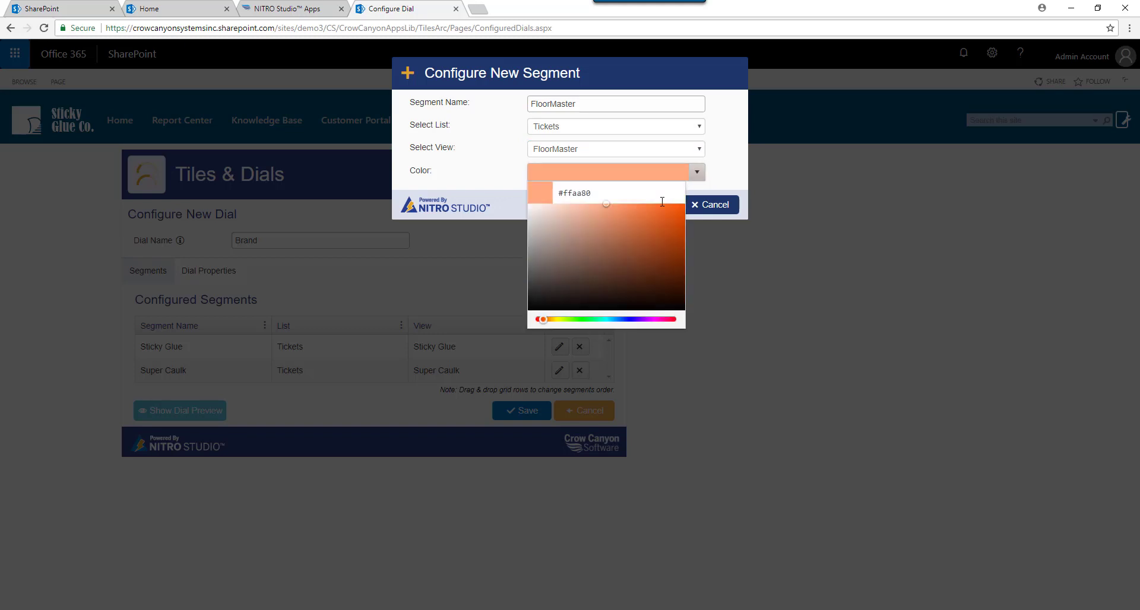
{"action": "left_click", "coordinate": [629, 321]}
{"action": "left_click", "coordinate": [749, 241]}
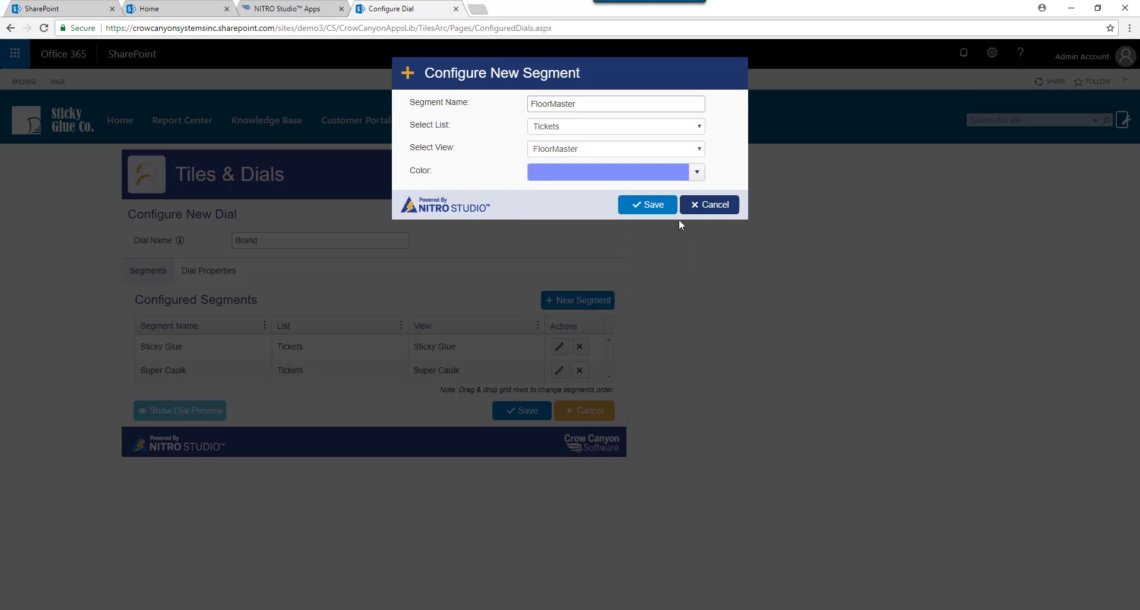
{"action": "left_click", "coordinate": [653, 204]}
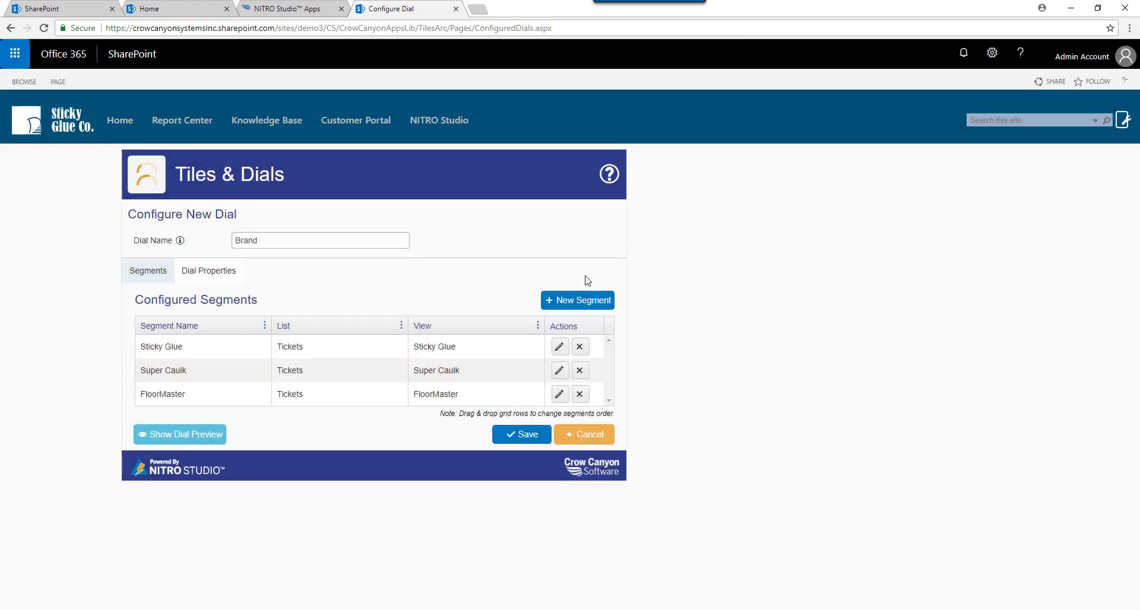
- Start a new segment named WeatherBoss that uses the Tickets list and the WeatherBoss view
{"action": "left_click", "coordinate": [585, 301]}
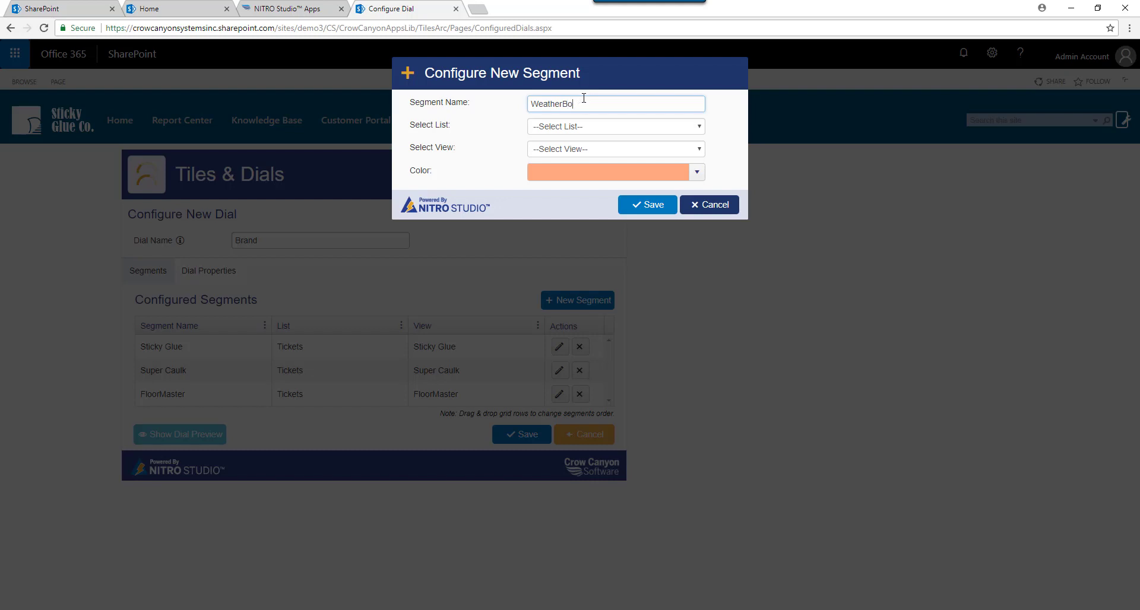
{"action": "left_click", "coordinate": [674, 126]}
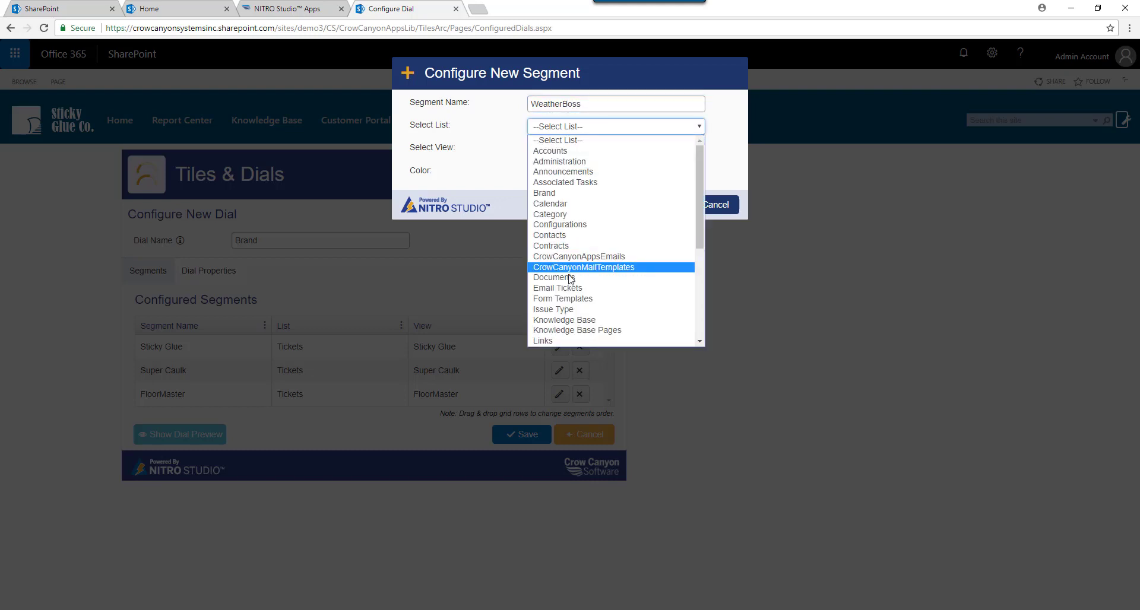
{"action": "scroll", "coordinate": [605, 299], "scroll_direction": "down", "scroll_amount": 5}
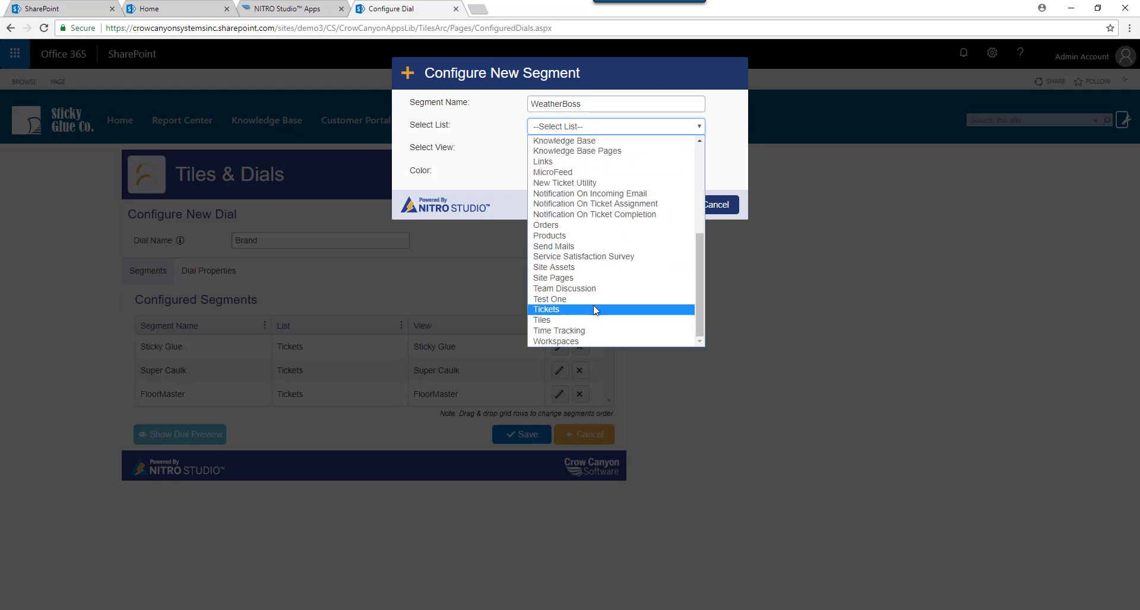
{"action": "left_click", "coordinate": [603, 310]}
{"action": "left_click", "coordinate": [699, 149]}
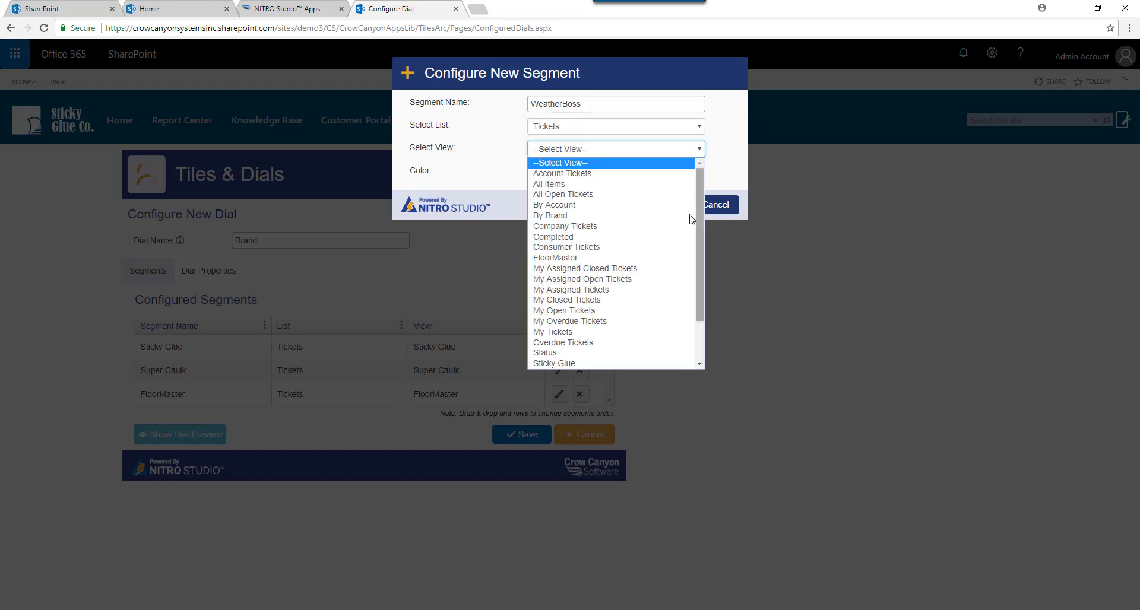
{"action": "scroll", "coordinate": [700, 248], "scroll_direction": "down", "scroll_amount": 2}
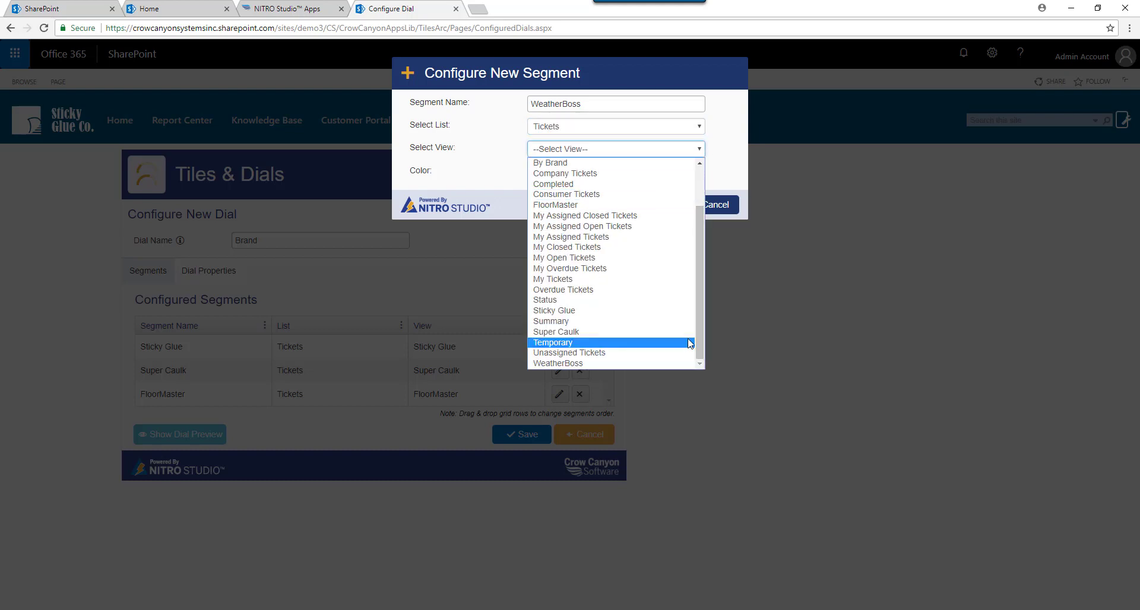
{"action": "left_click", "coordinate": [624, 363]}
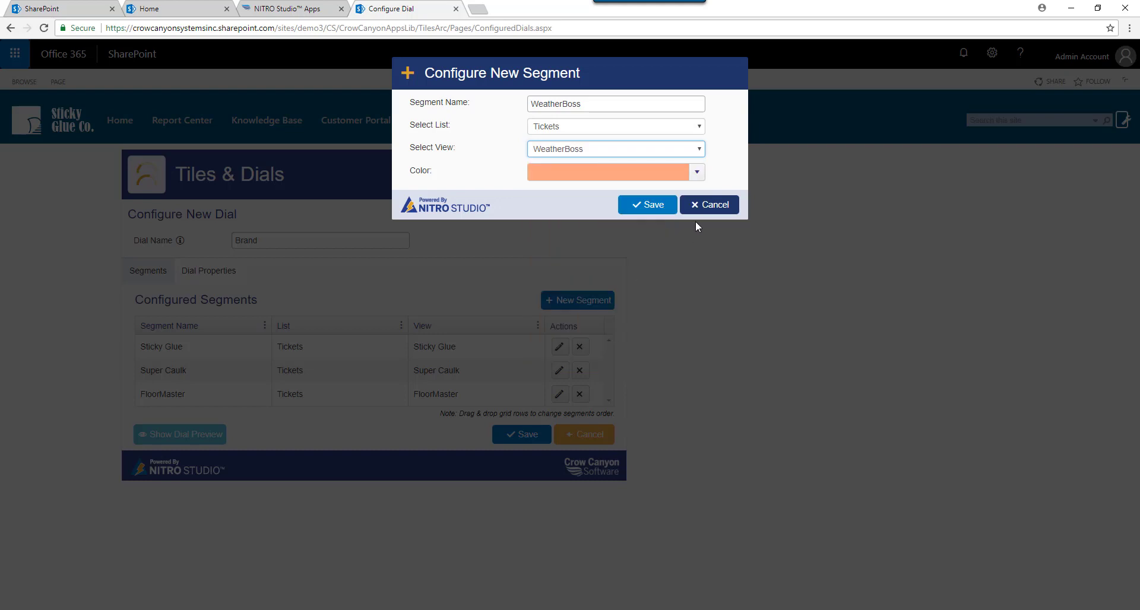
- Set the WeatherBoss segment's color to light yellow (#fff980), save the segment, and preview the dial
{"action": "left_click", "coordinate": [695, 172]}
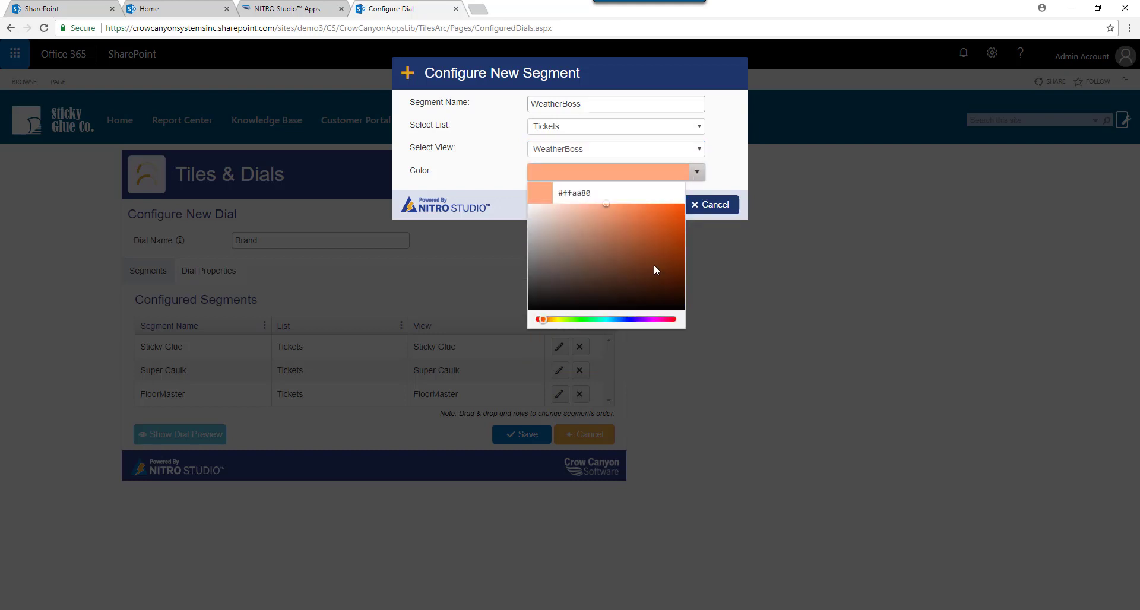
{"action": "left_click", "coordinate": [557, 320]}
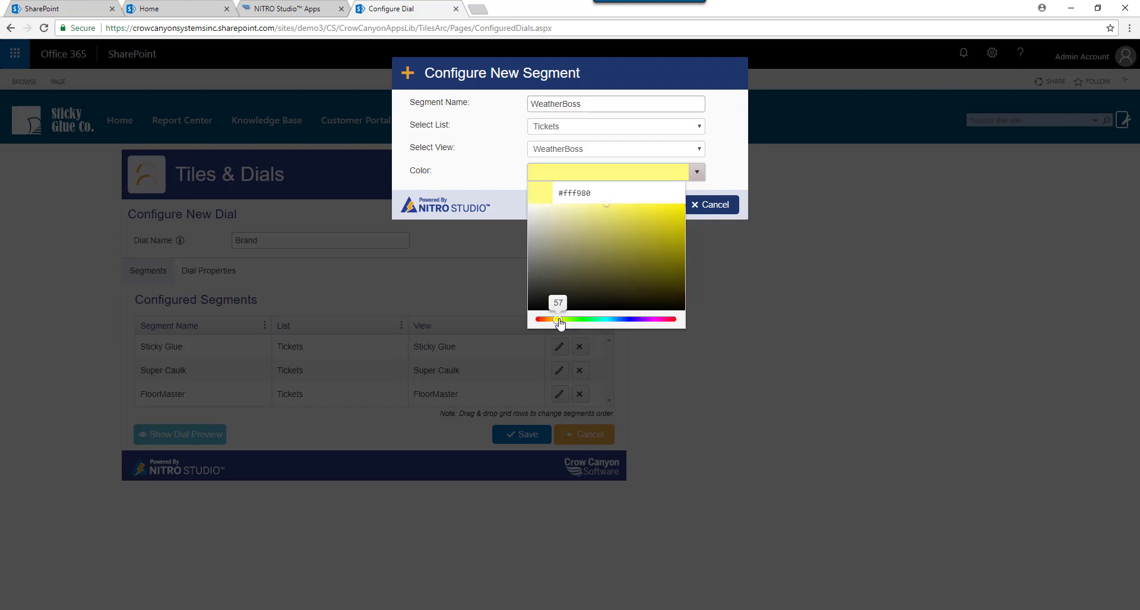
{"action": "left_click", "coordinate": [777, 294]}
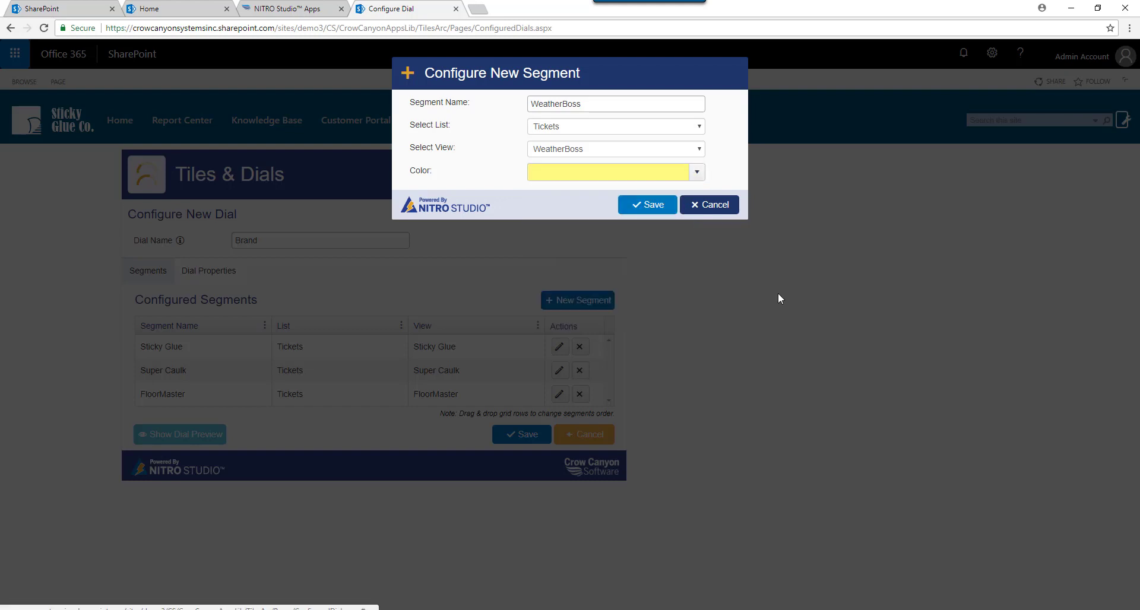
{"action": "left_click", "coordinate": [654, 207]}
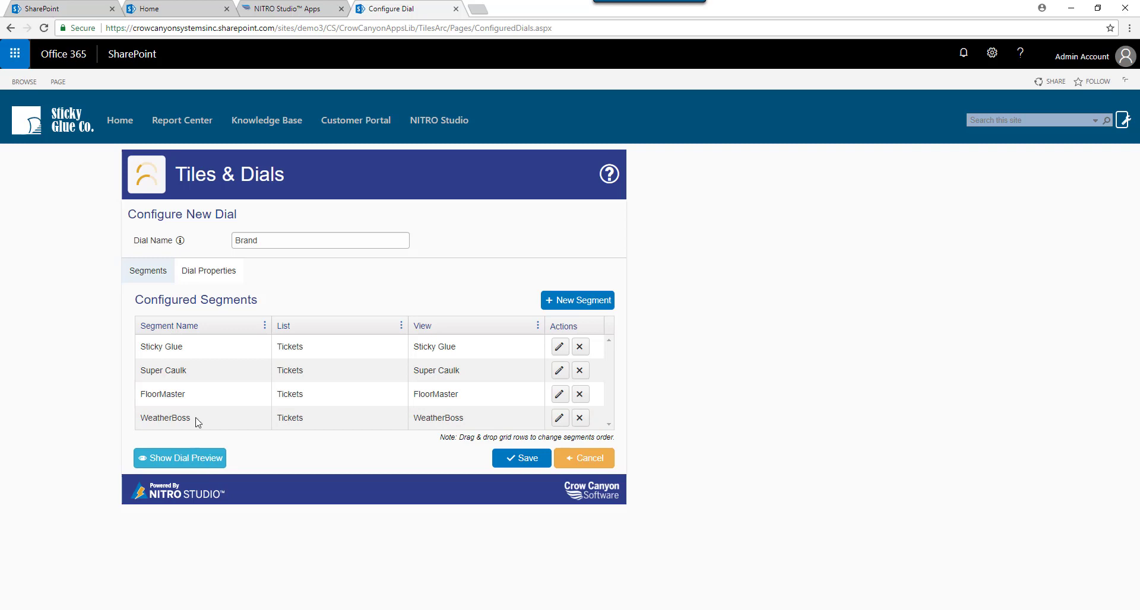
{"action": "left_click", "coordinate": [184, 466]}
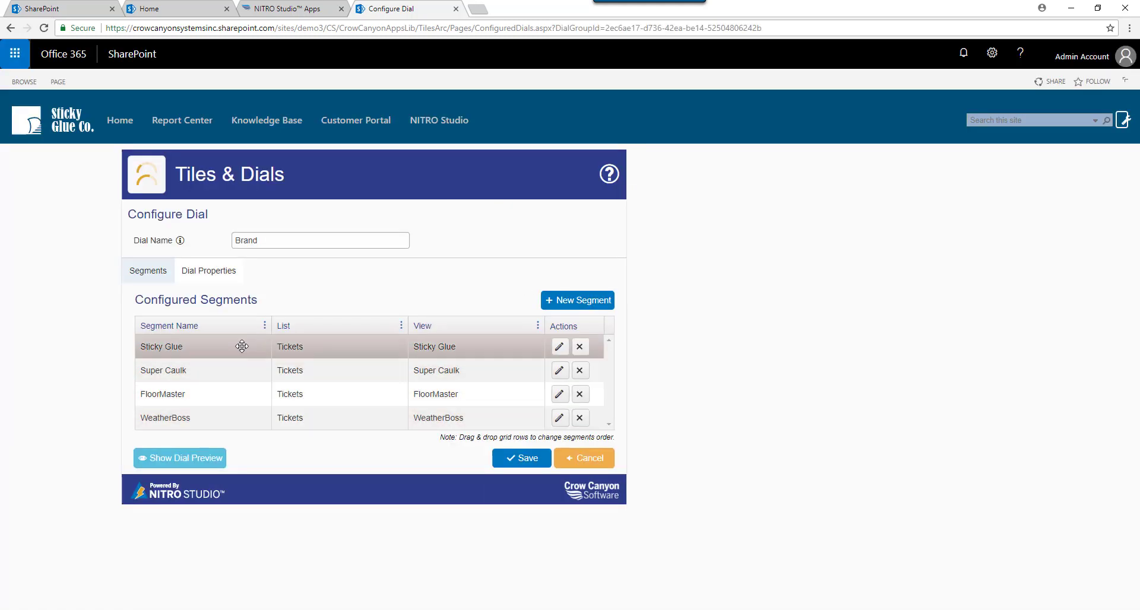
- Set the Brand dial's header text to Brands and chart height to 150 px, change the chart width, and save the dial
{"action": "left_click", "coordinate": [214, 279]}
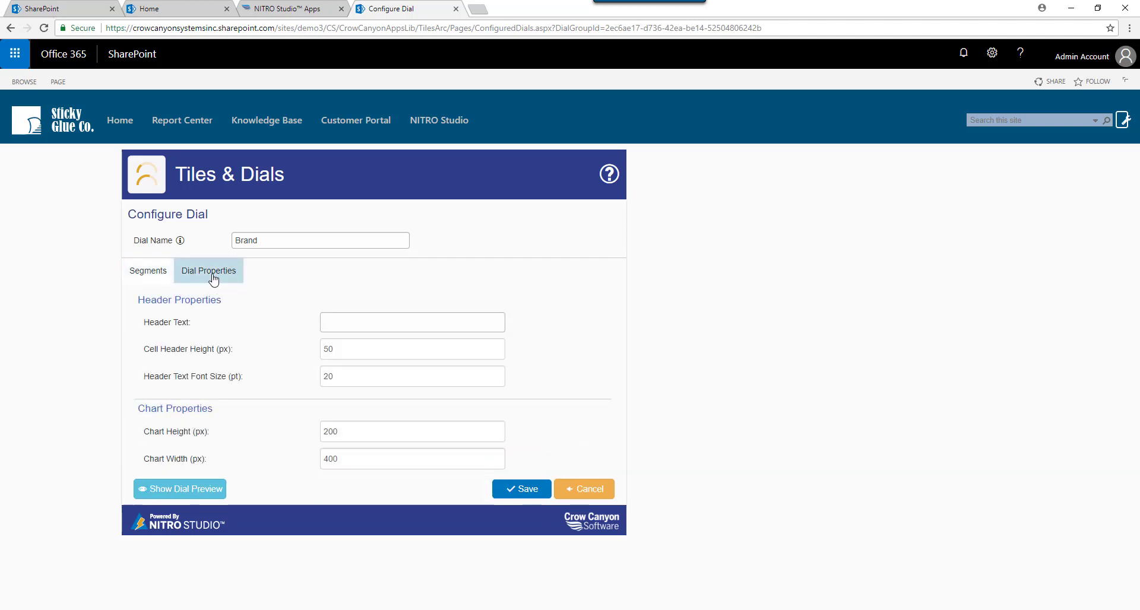
{"action": "left_click", "coordinate": [345, 324]}
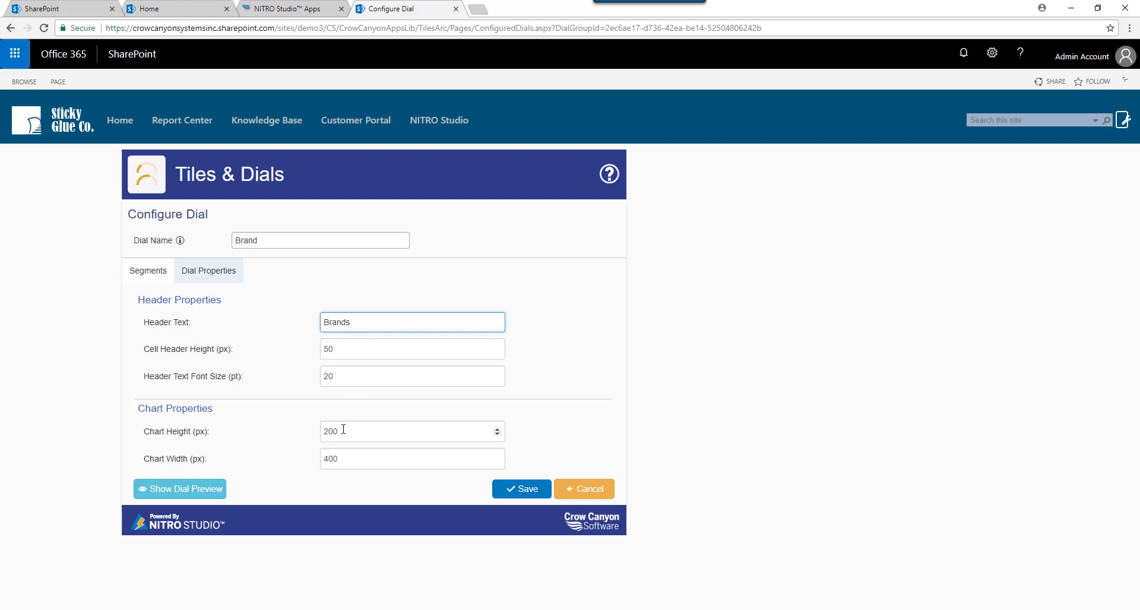
{"action": "left_click_drag", "start_coordinate": [343, 429], "coordinate": [276, 434]}
{"action": "type", "text": "150"}
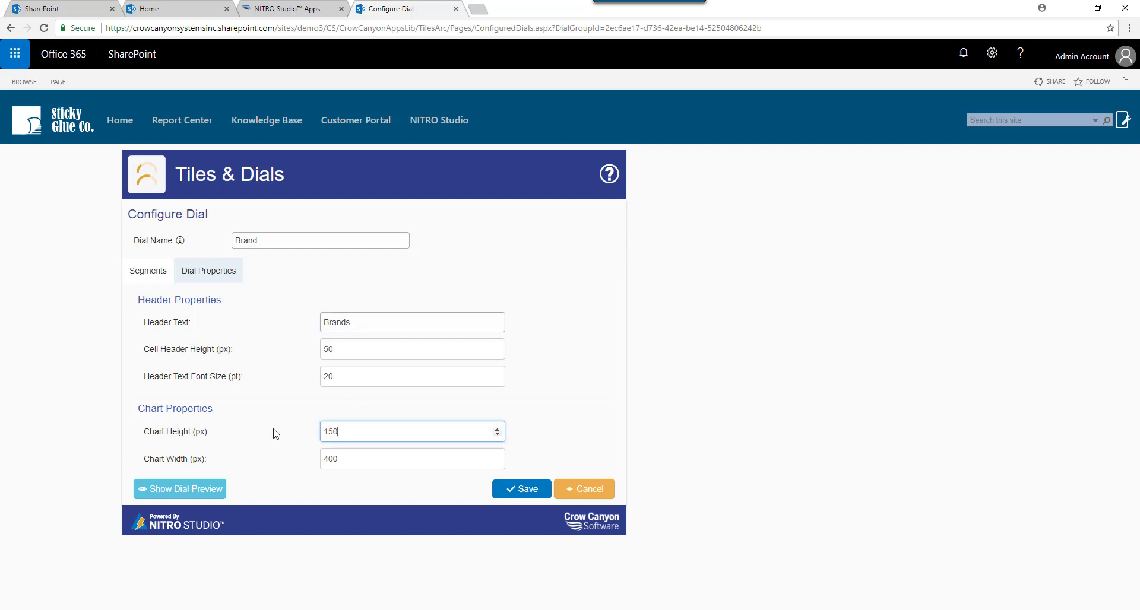
{"action": "key", "text": "Tab"}
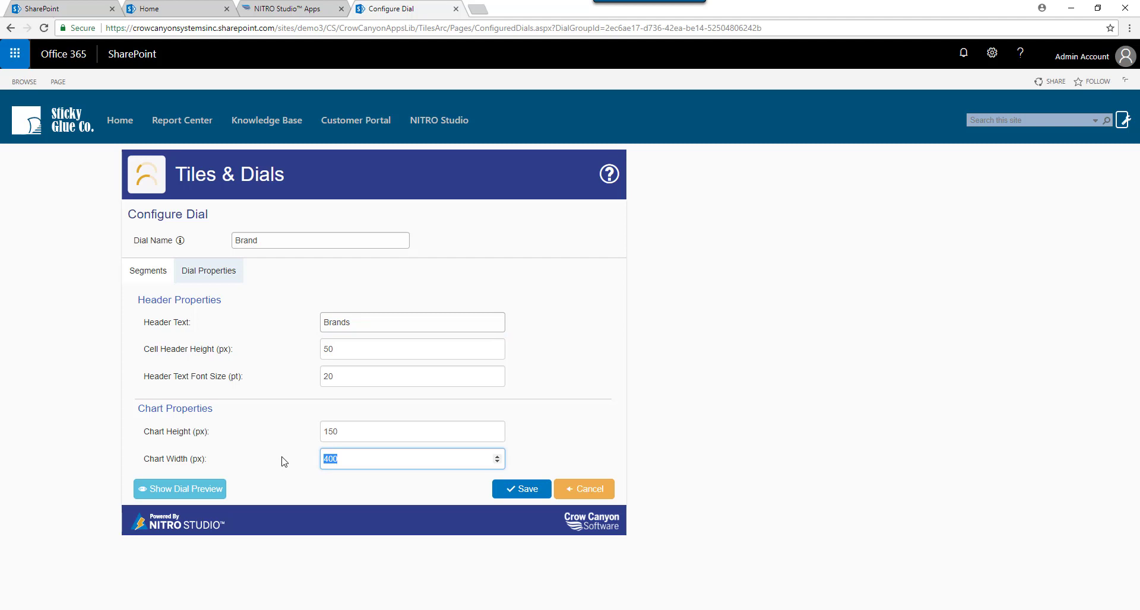
{"action": "type", "text": "2"}
{"action": "left_click", "coordinate": [531, 493]}
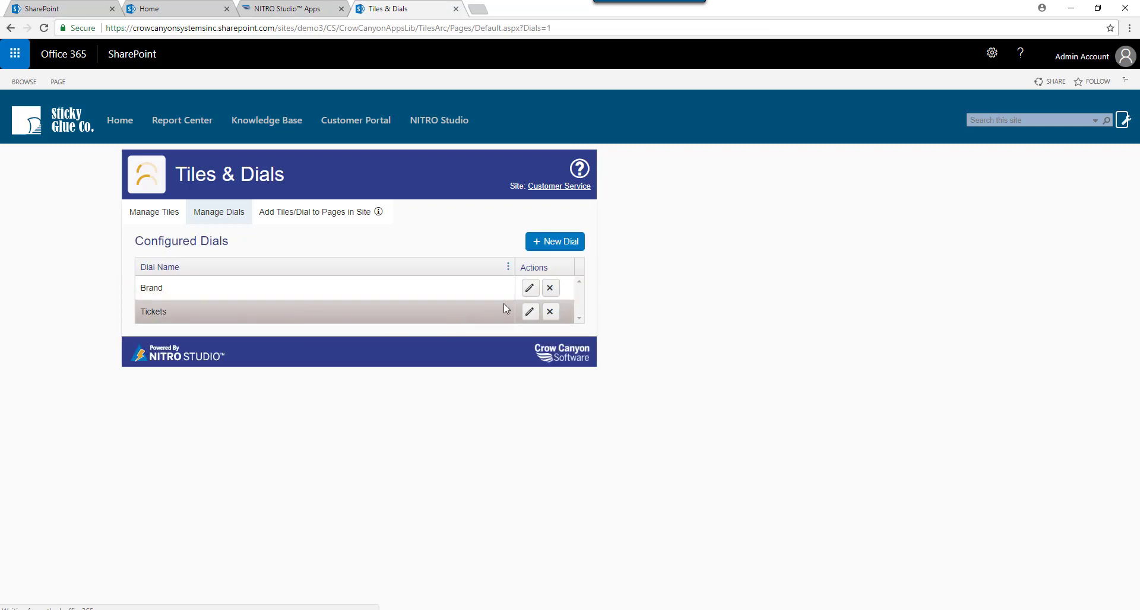
- Check the header and chart properties of the Tickets dial and close it without saving
{"action": "left_click", "coordinate": [531, 314]}
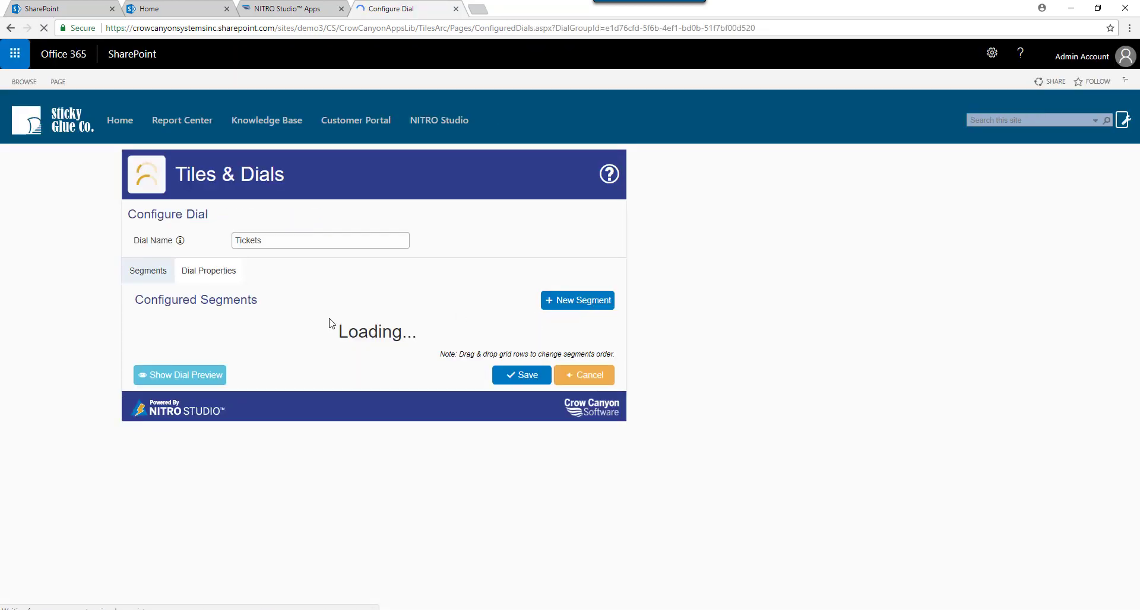
{"action": "left_click", "coordinate": [225, 277]}
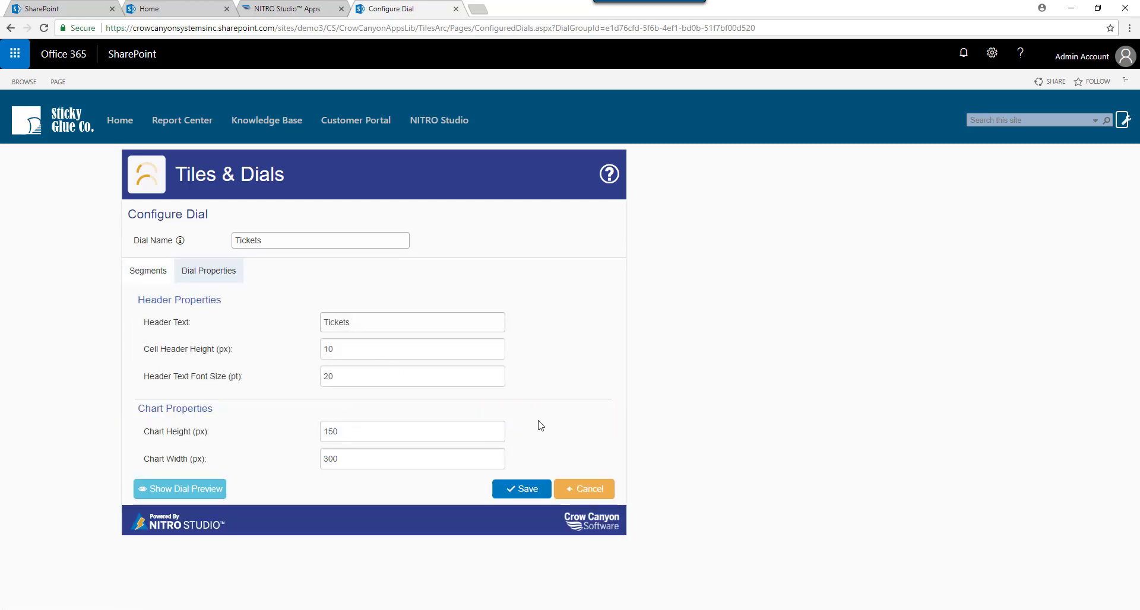
{"action": "left_click", "coordinate": [601, 493]}
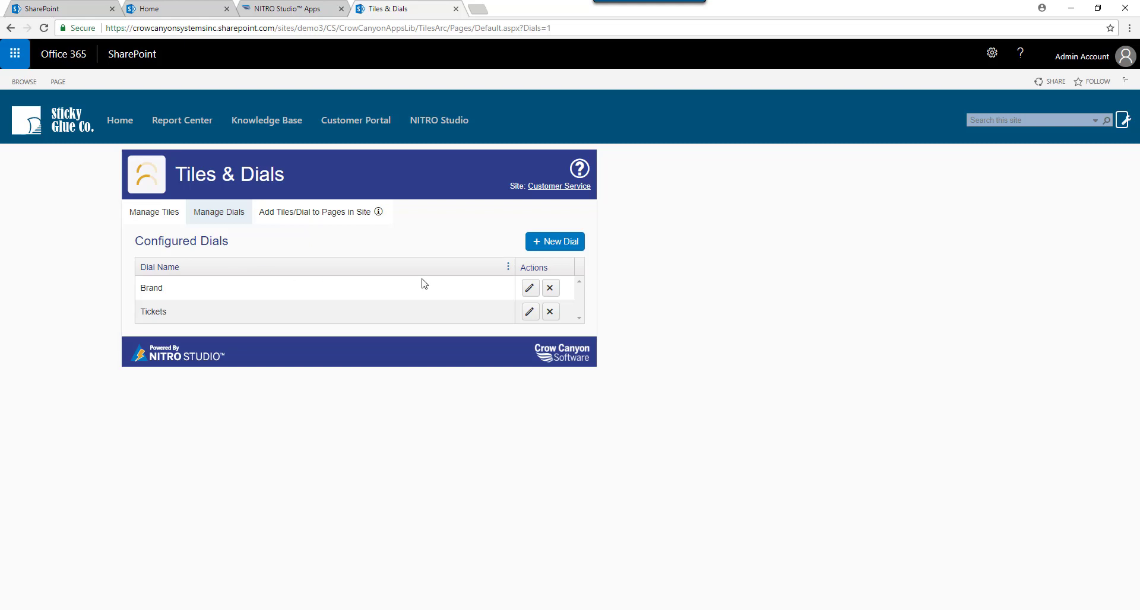
- Set the Brand dial's chart width to 300 px and save the dial
{"action": "left_click", "coordinate": [530, 289]}
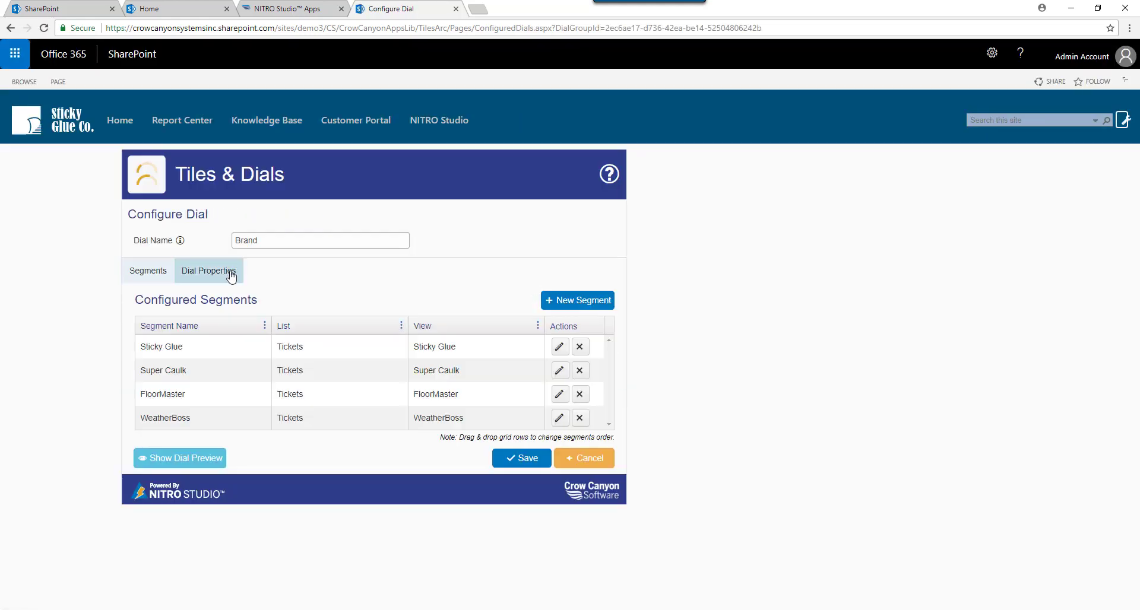
{"action": "left_click", "coordinate": [233, 272]}
{"action": "left_click", "coordinate": [328, 458]}
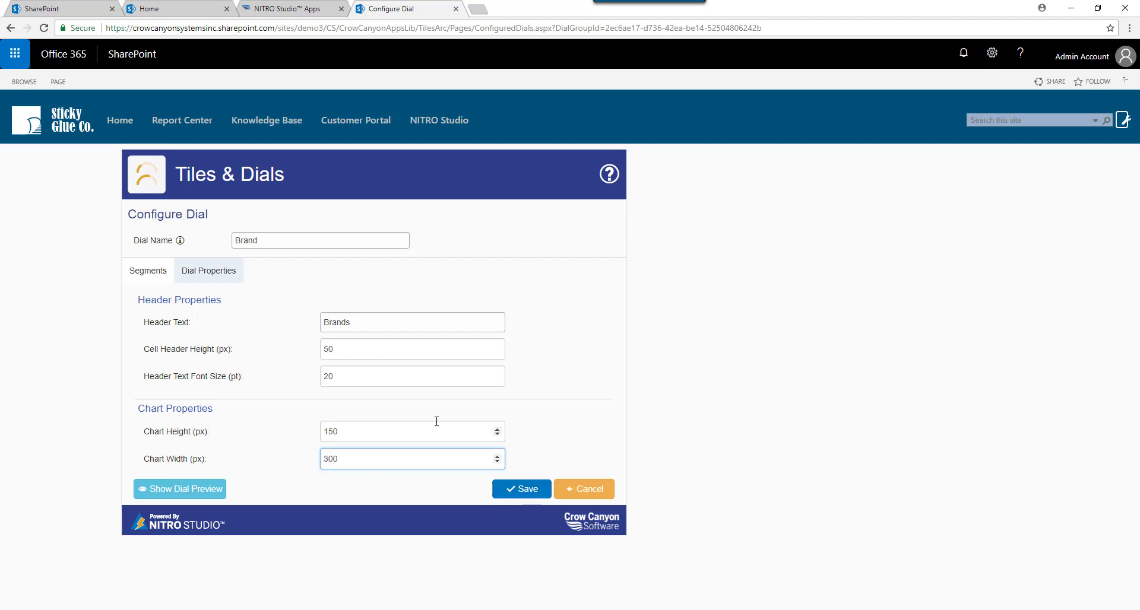
{"action": "left_click", "coordinate": [509, 487]}
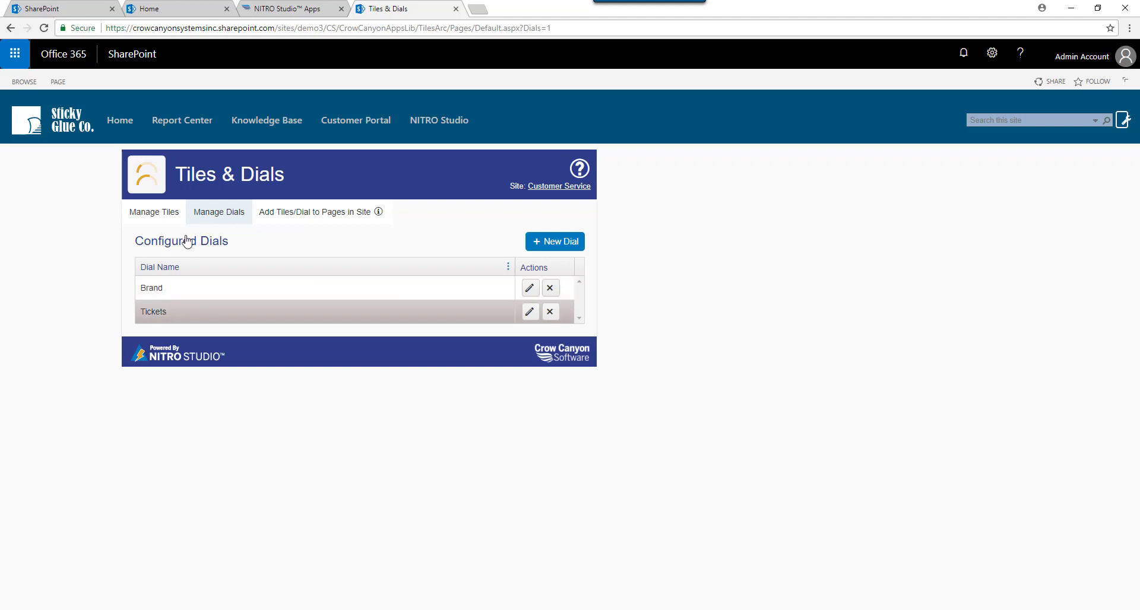
- Copy the Home page's full web address and return to the Tiles & Dials page
{"action": "left_click", "coordinate": [178, 8]}
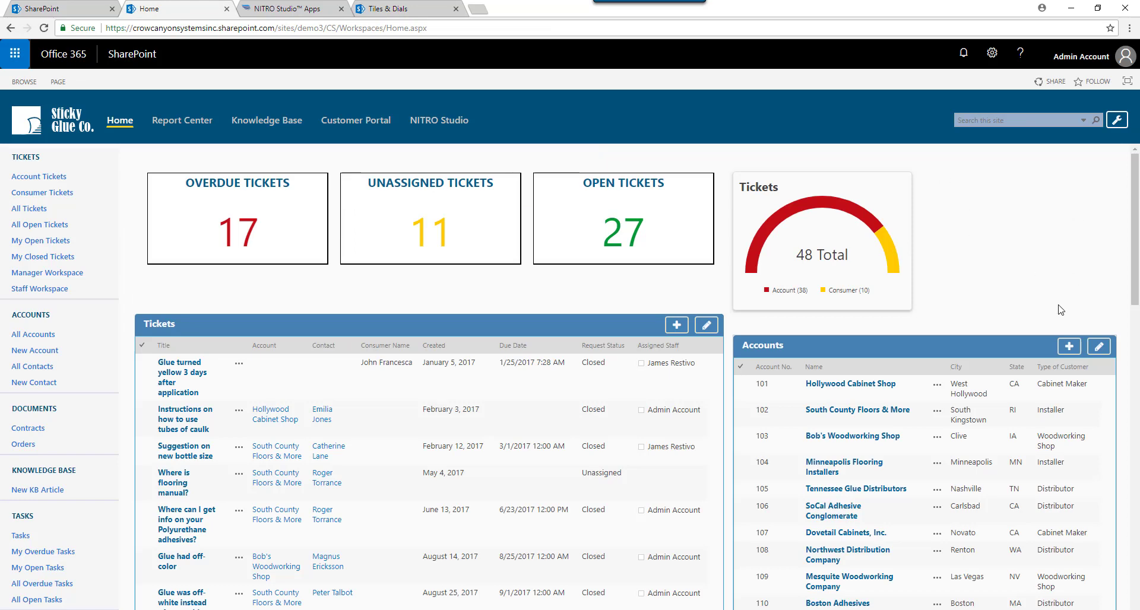
{"action": "left_click", "coordinate": [402, 9]}
{"action": "left_click", "coordinate": [168, 11]}
{"action": "triple_click", "coordinate": [259, 28]}
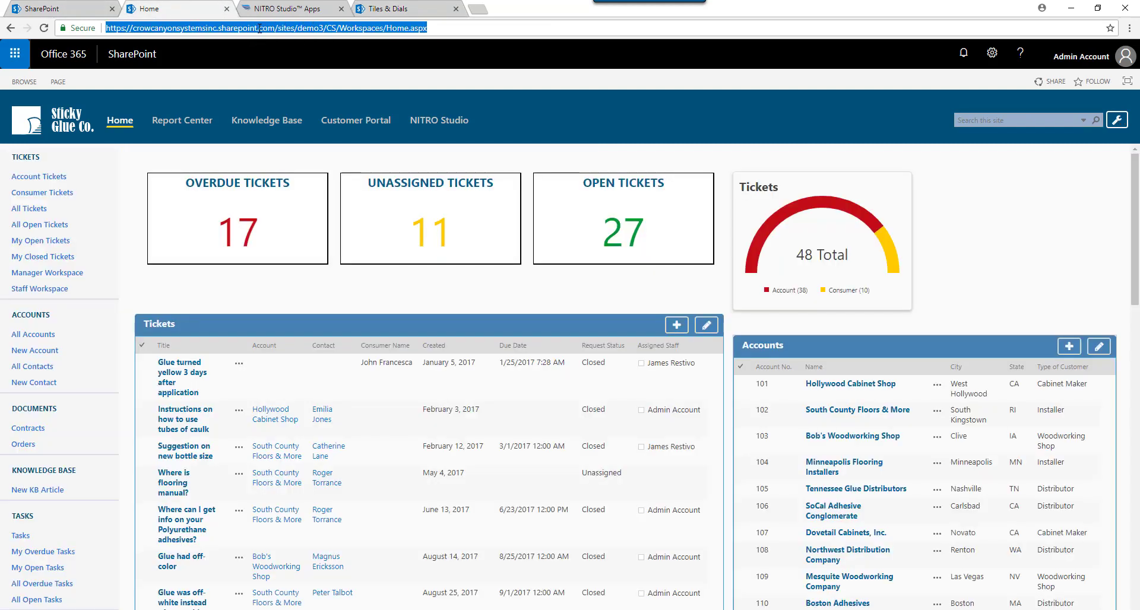
{"action": "left_click", "coordinate": [392, 9]}
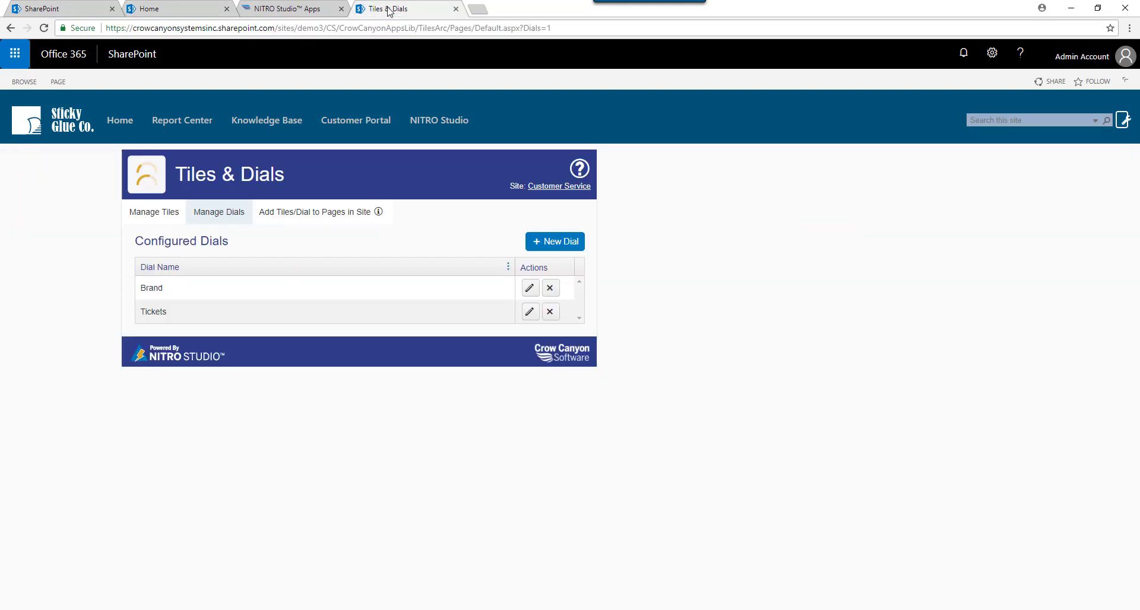
- Set up adding a tile or dial by page URL, using the copied Home page address and Right Column as the placement
{"action": "left_click", "coordinate": [347, 217]}
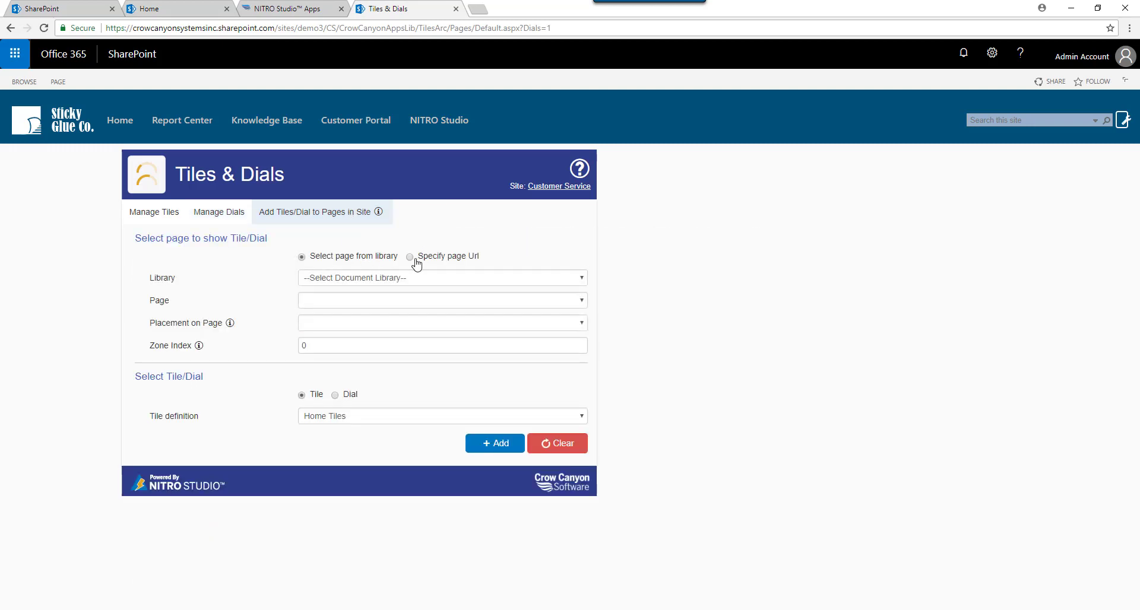
{"action": "left_click", "coordinate": [411, 257]}
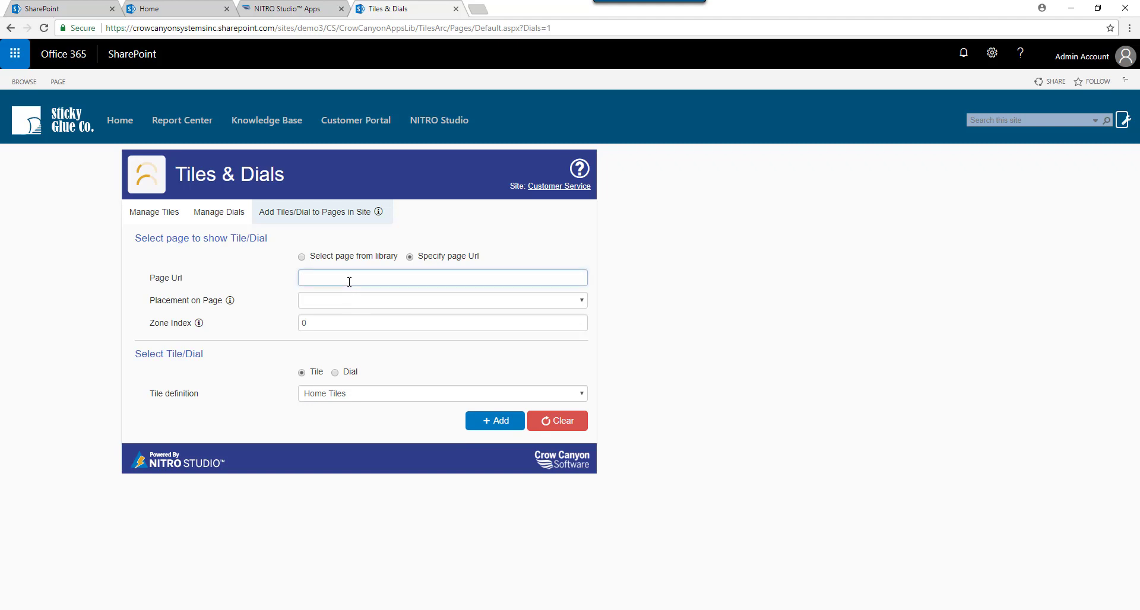
{"action": "key", "text": "ctrl+v"}
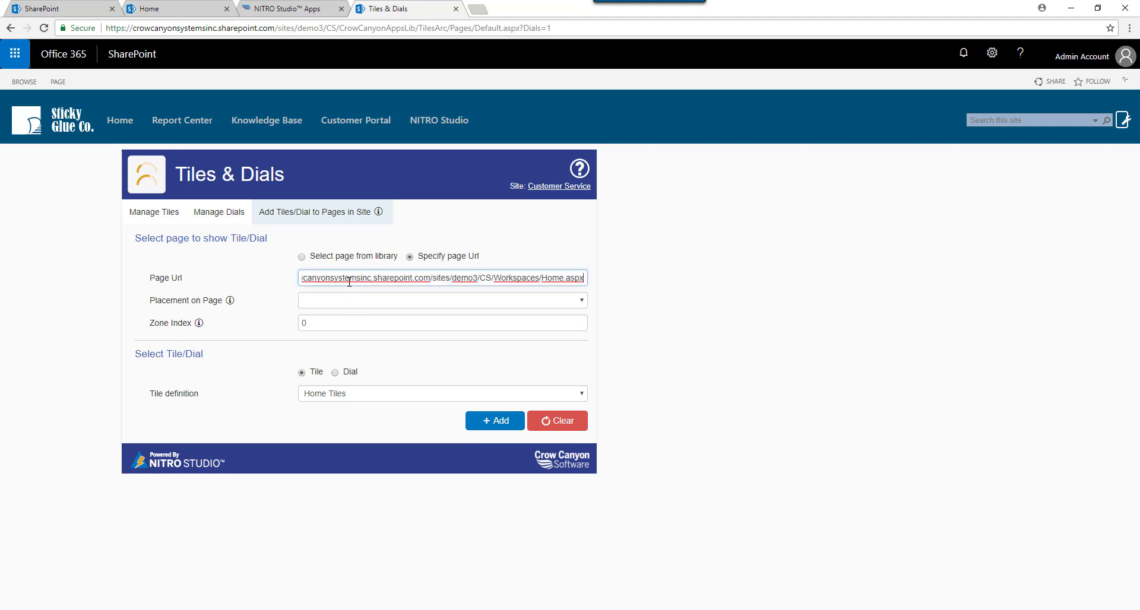
{"action": "left_click", "coordinate": [584, 300]}
{"action": "left_click", "coordinate": [583, 300]}
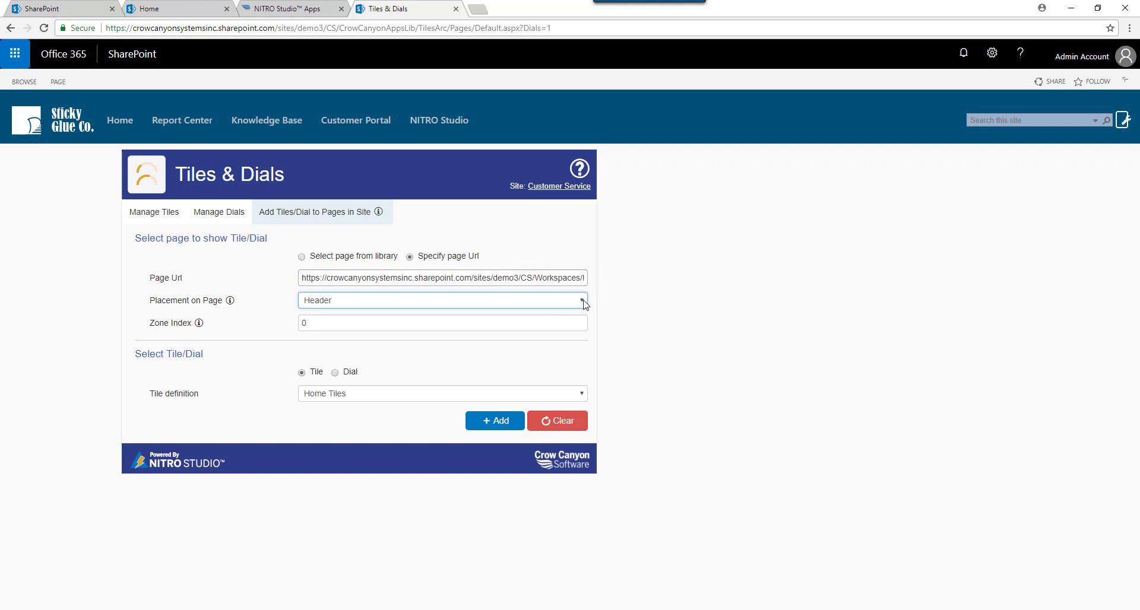
{"action": "left_click", "coordinate": [581, 304]}
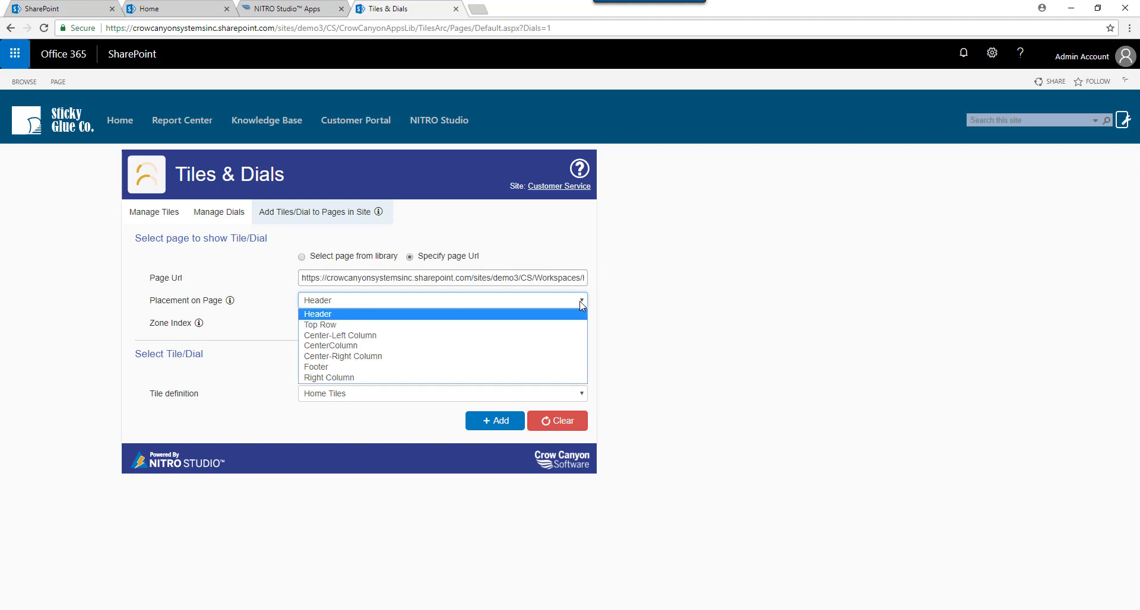
{"action": "left_click", "coordinate": [425, 377]}
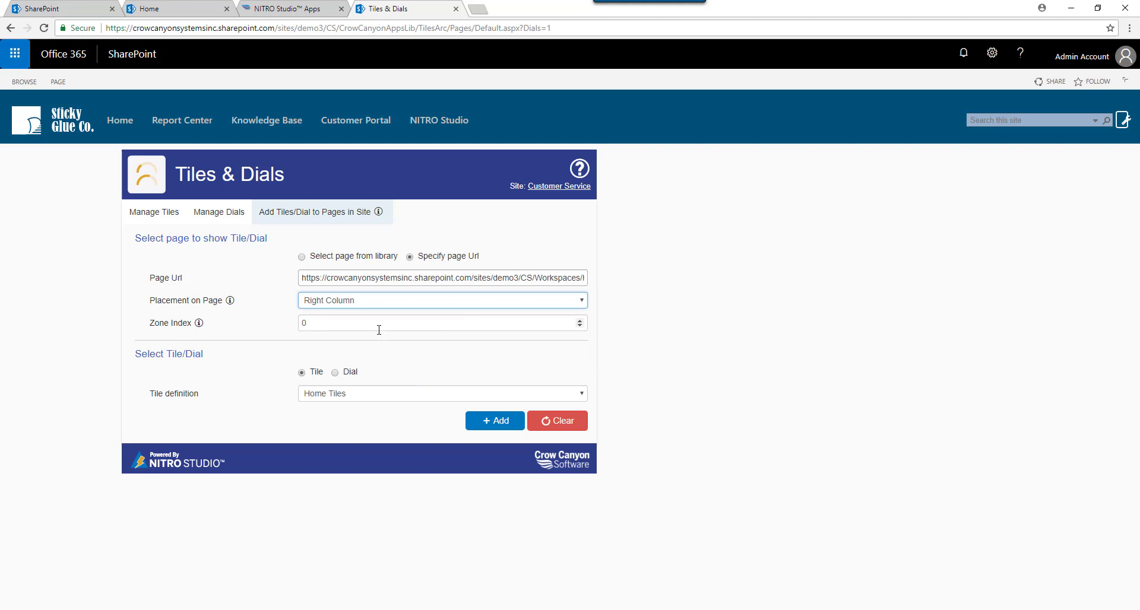
- Add the Brand dial to the specified page and reload the Home page to check it
{"action": "left_click", "coordinate": [338, 378]}
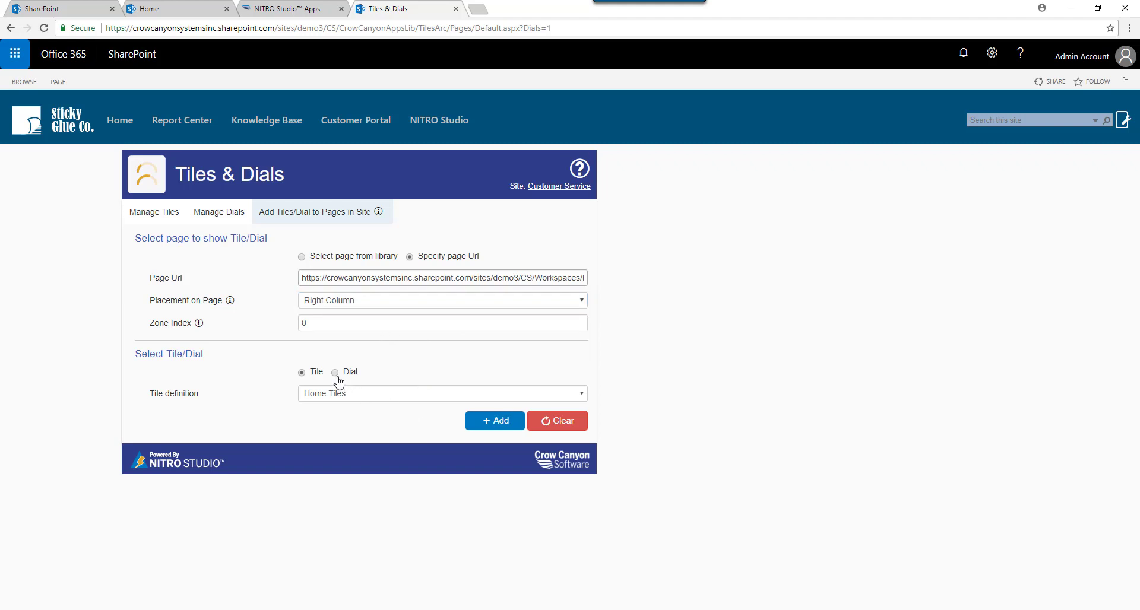
{"action": "left_click", "coordinate": [336, 374]}
{"action": "left_click", "coordinate": [502, 421]}
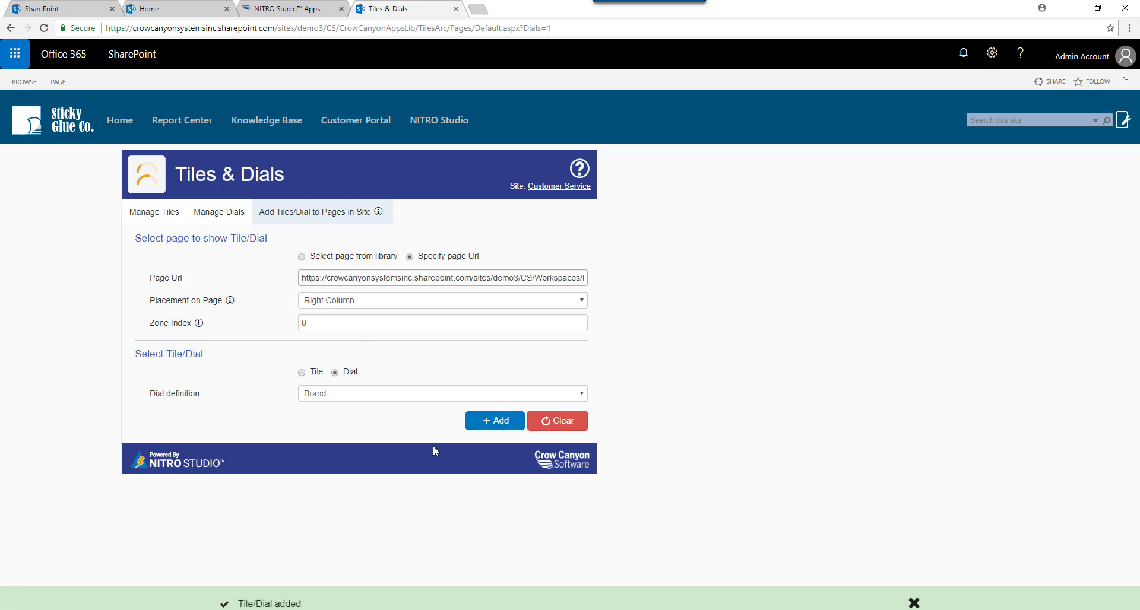
{"action": "left_click", "coordinate": [162, 9]}
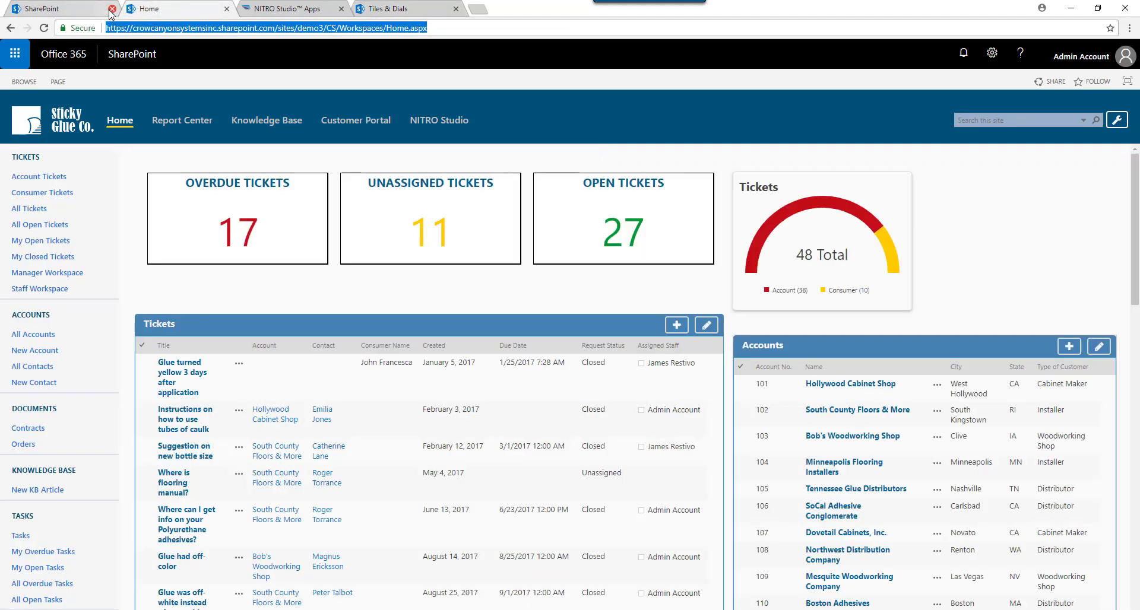
{"action": "left_click", "coordinate": [43, 28]}
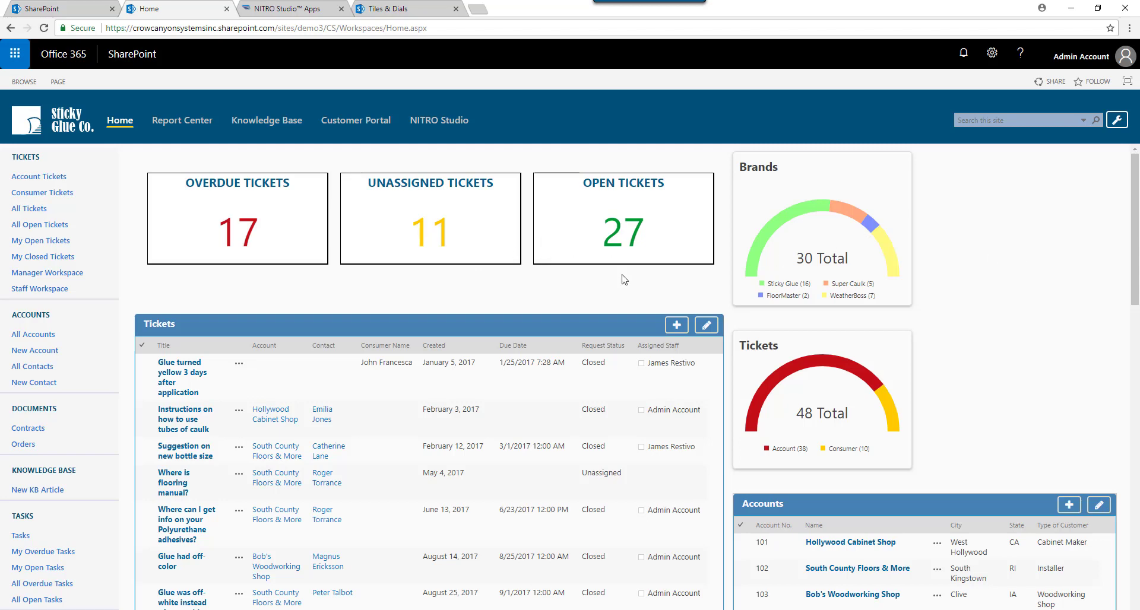
- Open the ticket lists behind the Overdue Tickets and Unassigned Tickets tiles, returning to the Home page after each
{"action": "left_click", "coordinate": [242, 232]}
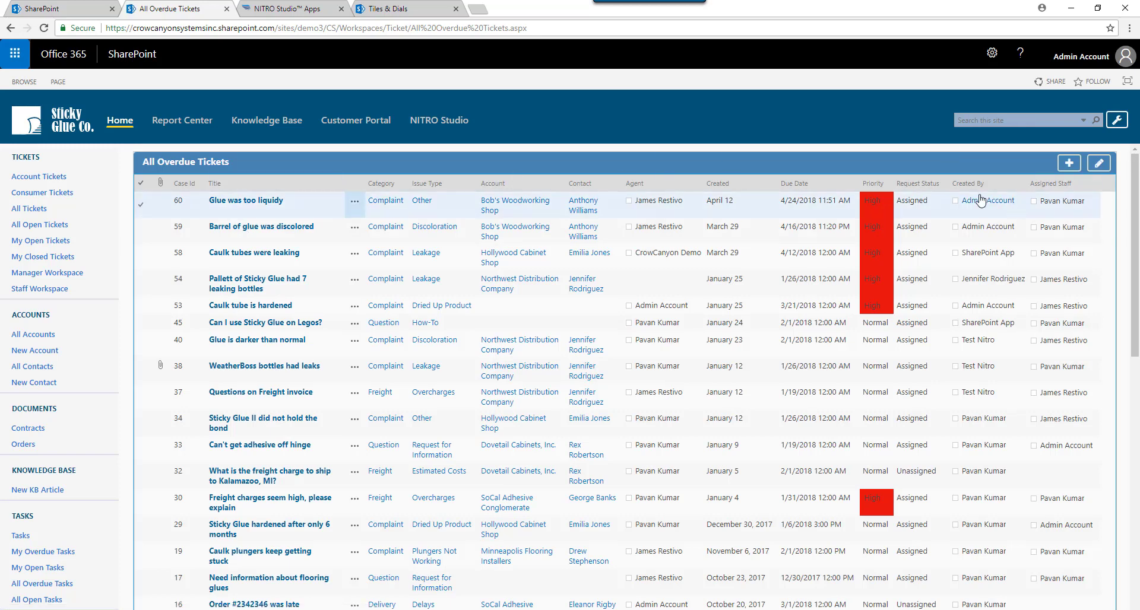
{"action": "left_click", "coordinate": [10, 28]}
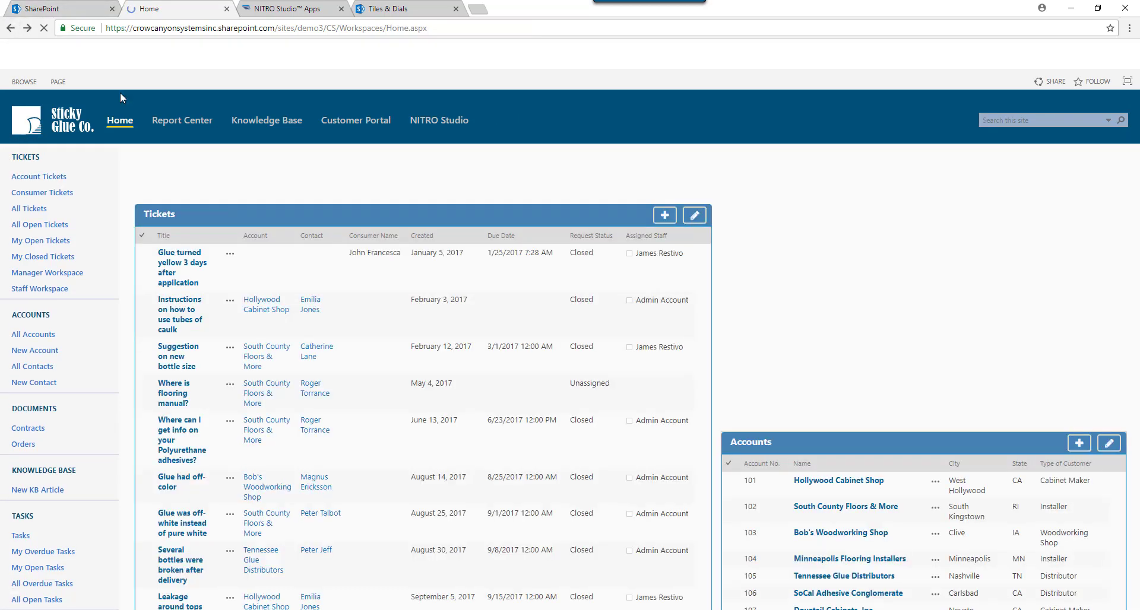
{"action": "left_click", "coordinate": [425, 237]}
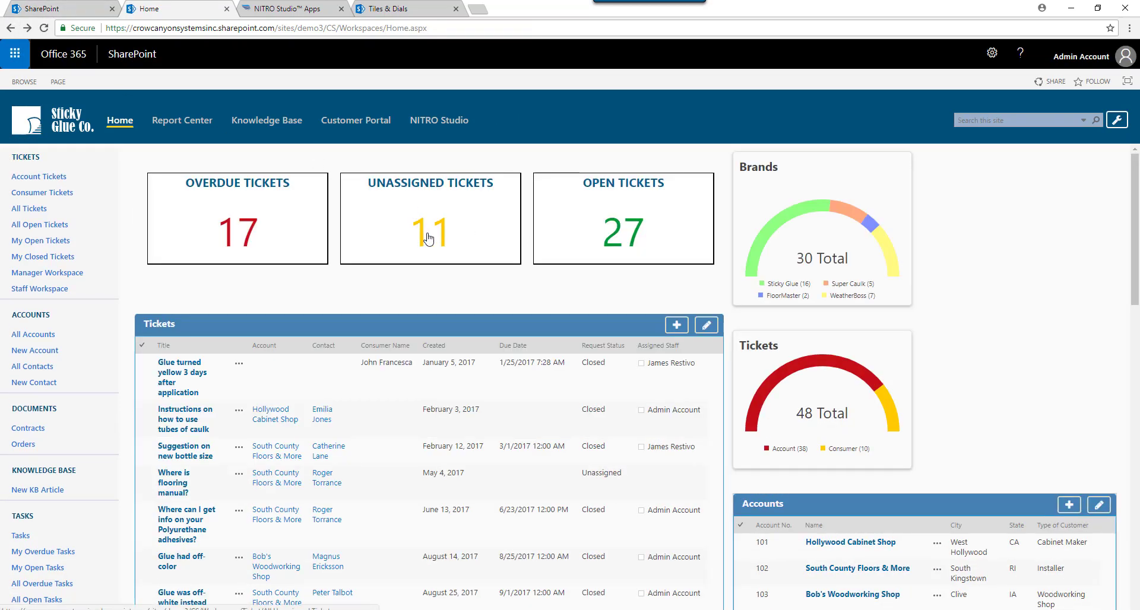
{"action": "left_click", "coordinate": [10, 28]}
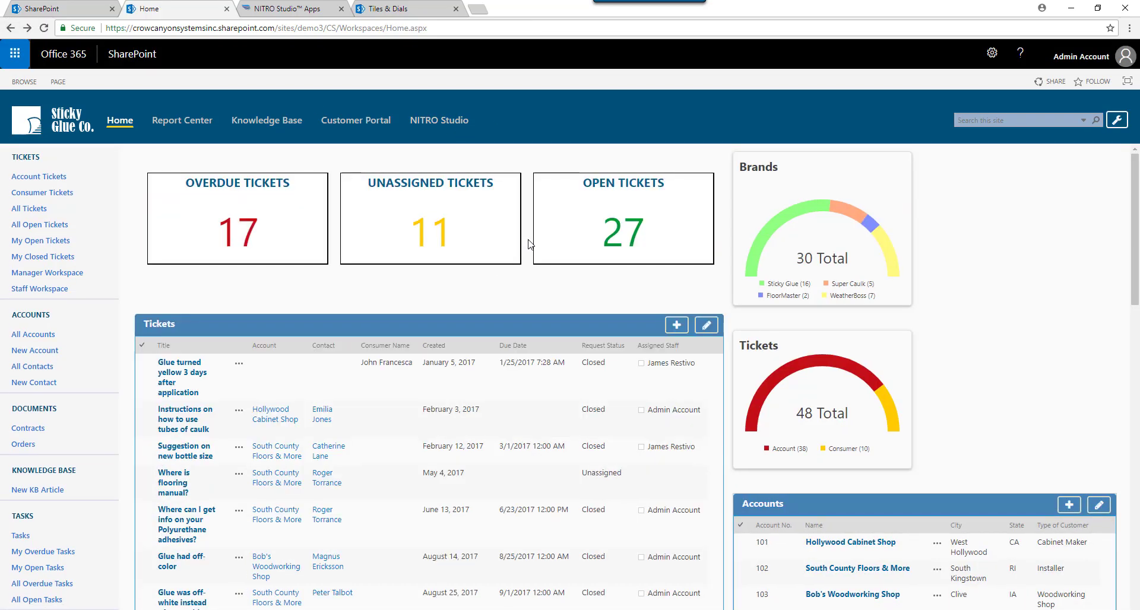